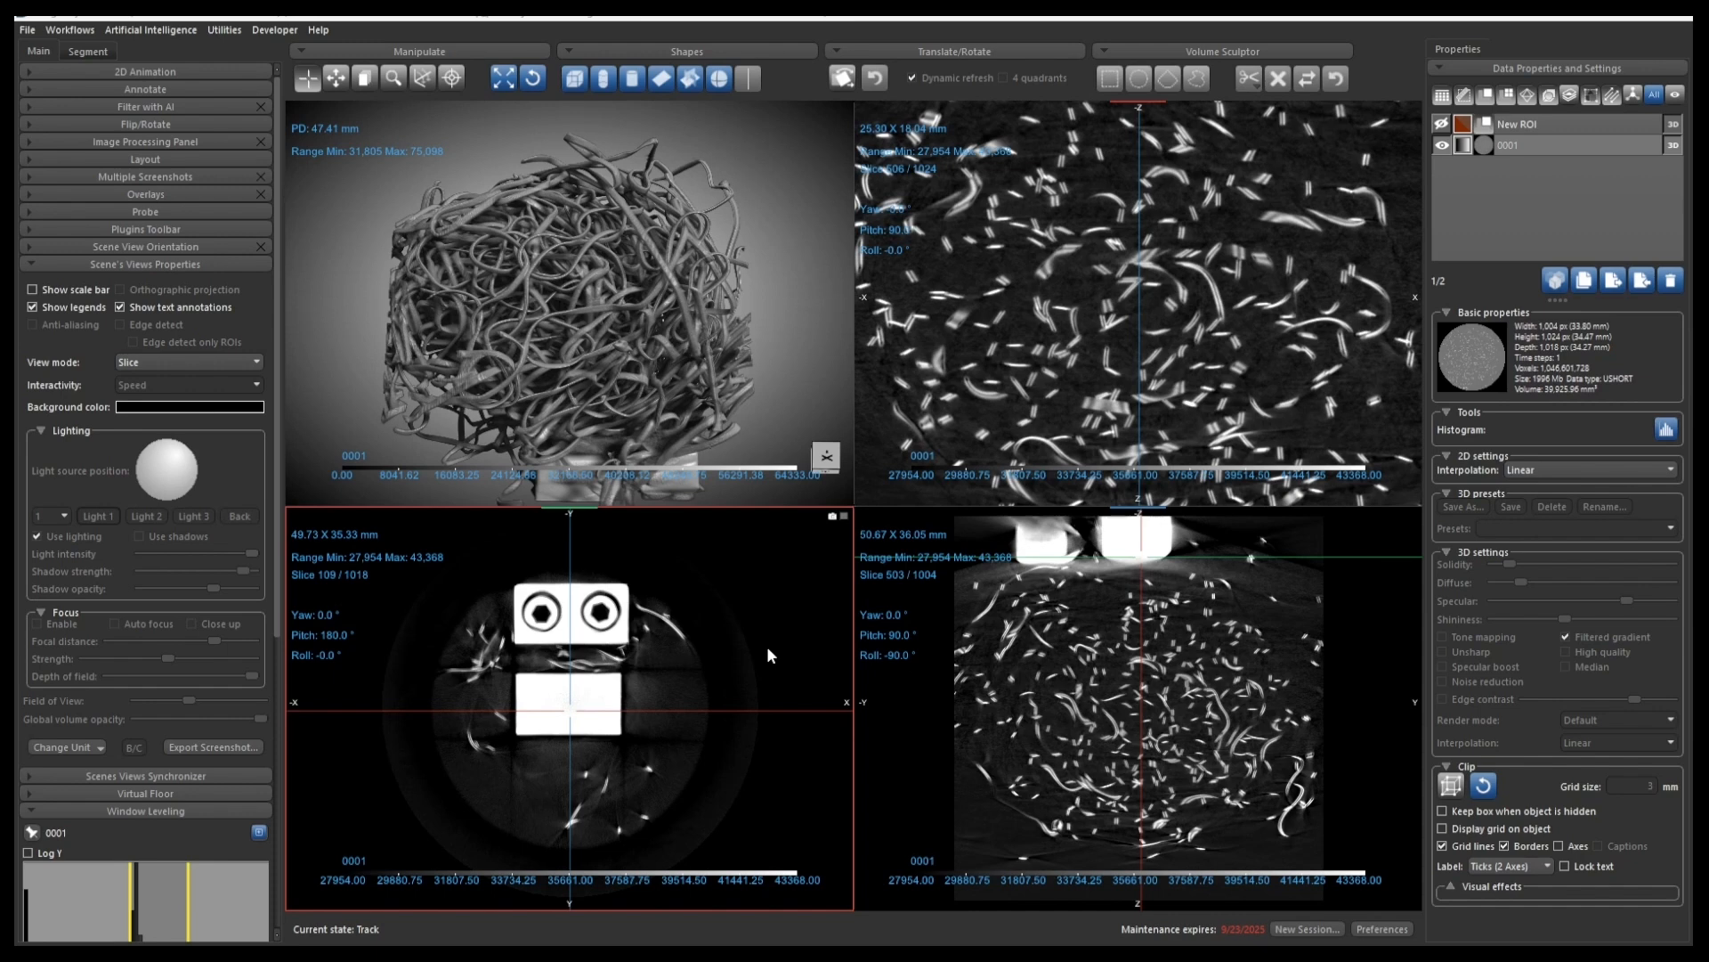
- Review the key and mouse assignments in the configurable actions list of the preferences, then close the preferences
{"action": "left_click", "coordinate": [1383, 929]}
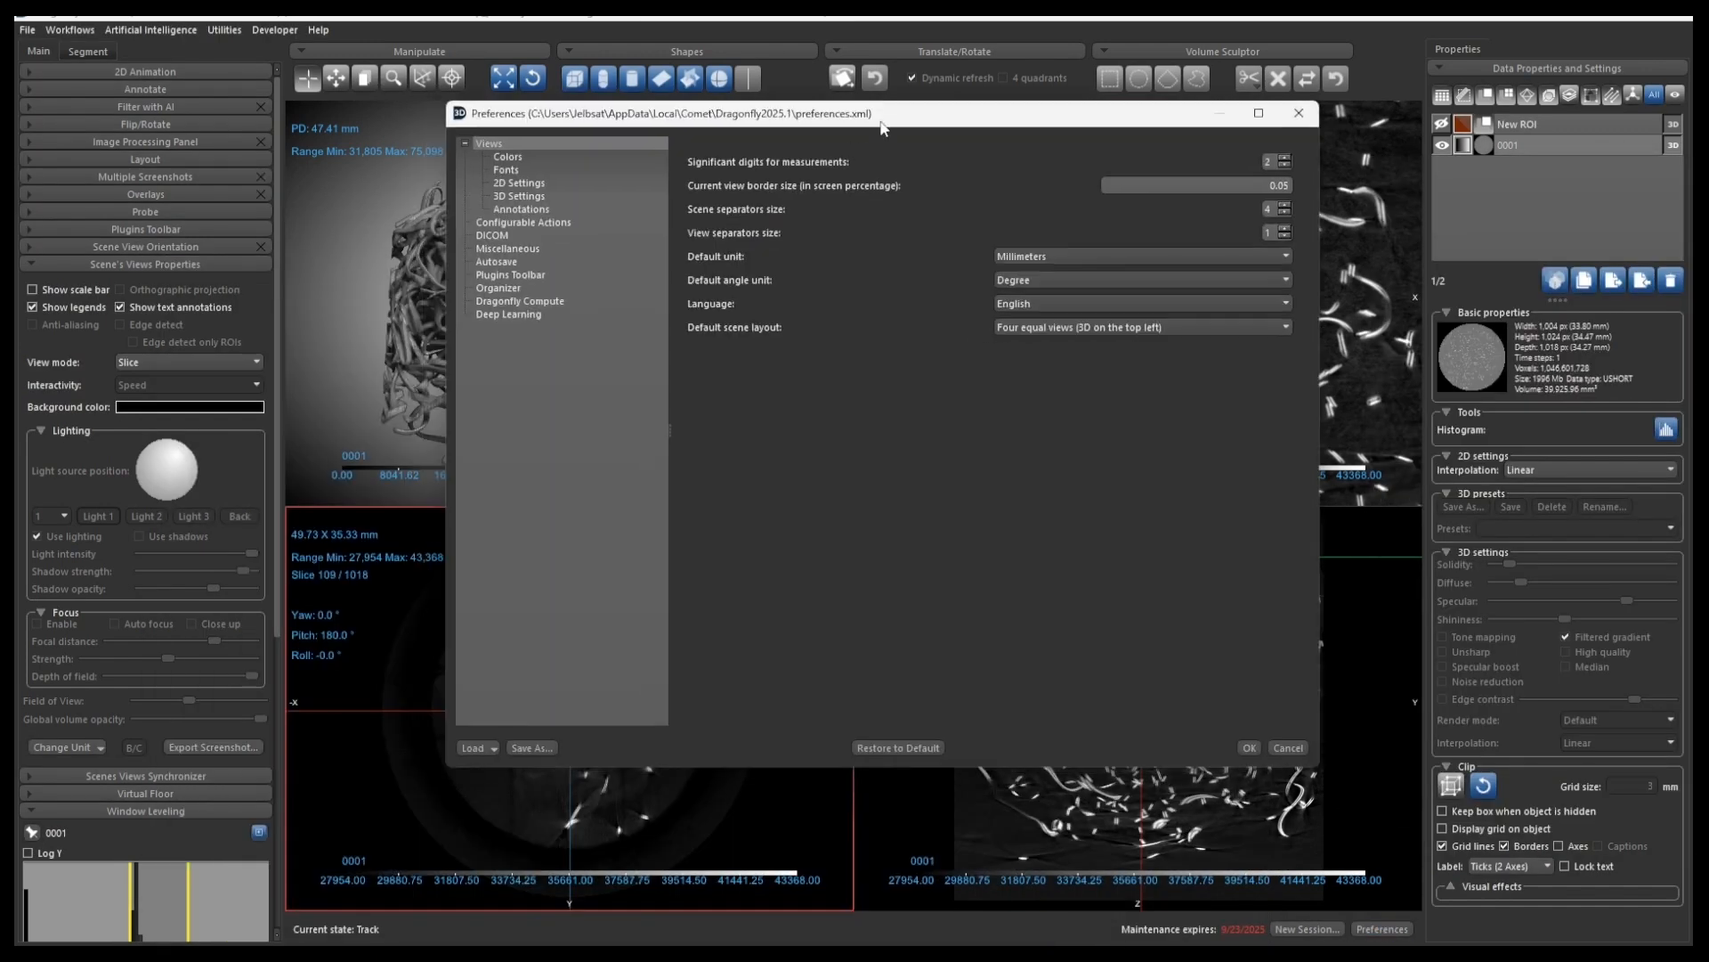
{"action": "left_click", "coordinate": [523, 222]}
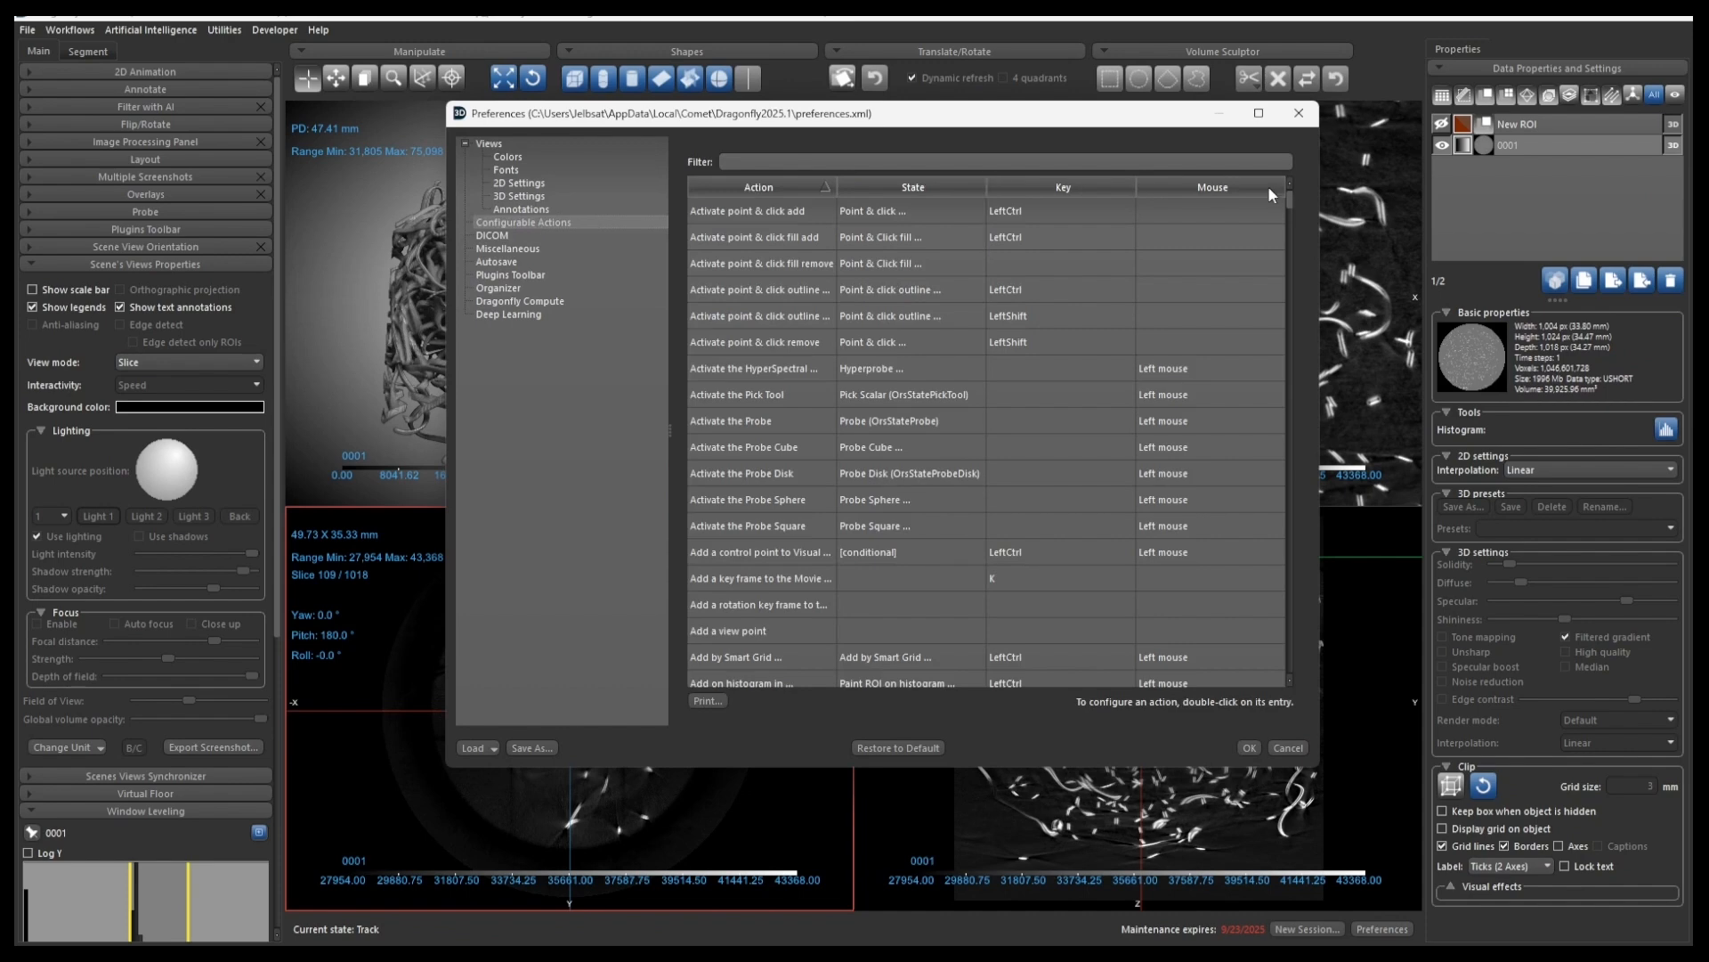
{"action": "scroll", "coordinate": [1288, 208], "scroll_direction": "down", "scroll_amount": 1}
{"action": "scroll", "coordinate": [1288, 208], "scroll_direction": "down", "scroll_amount": 15}
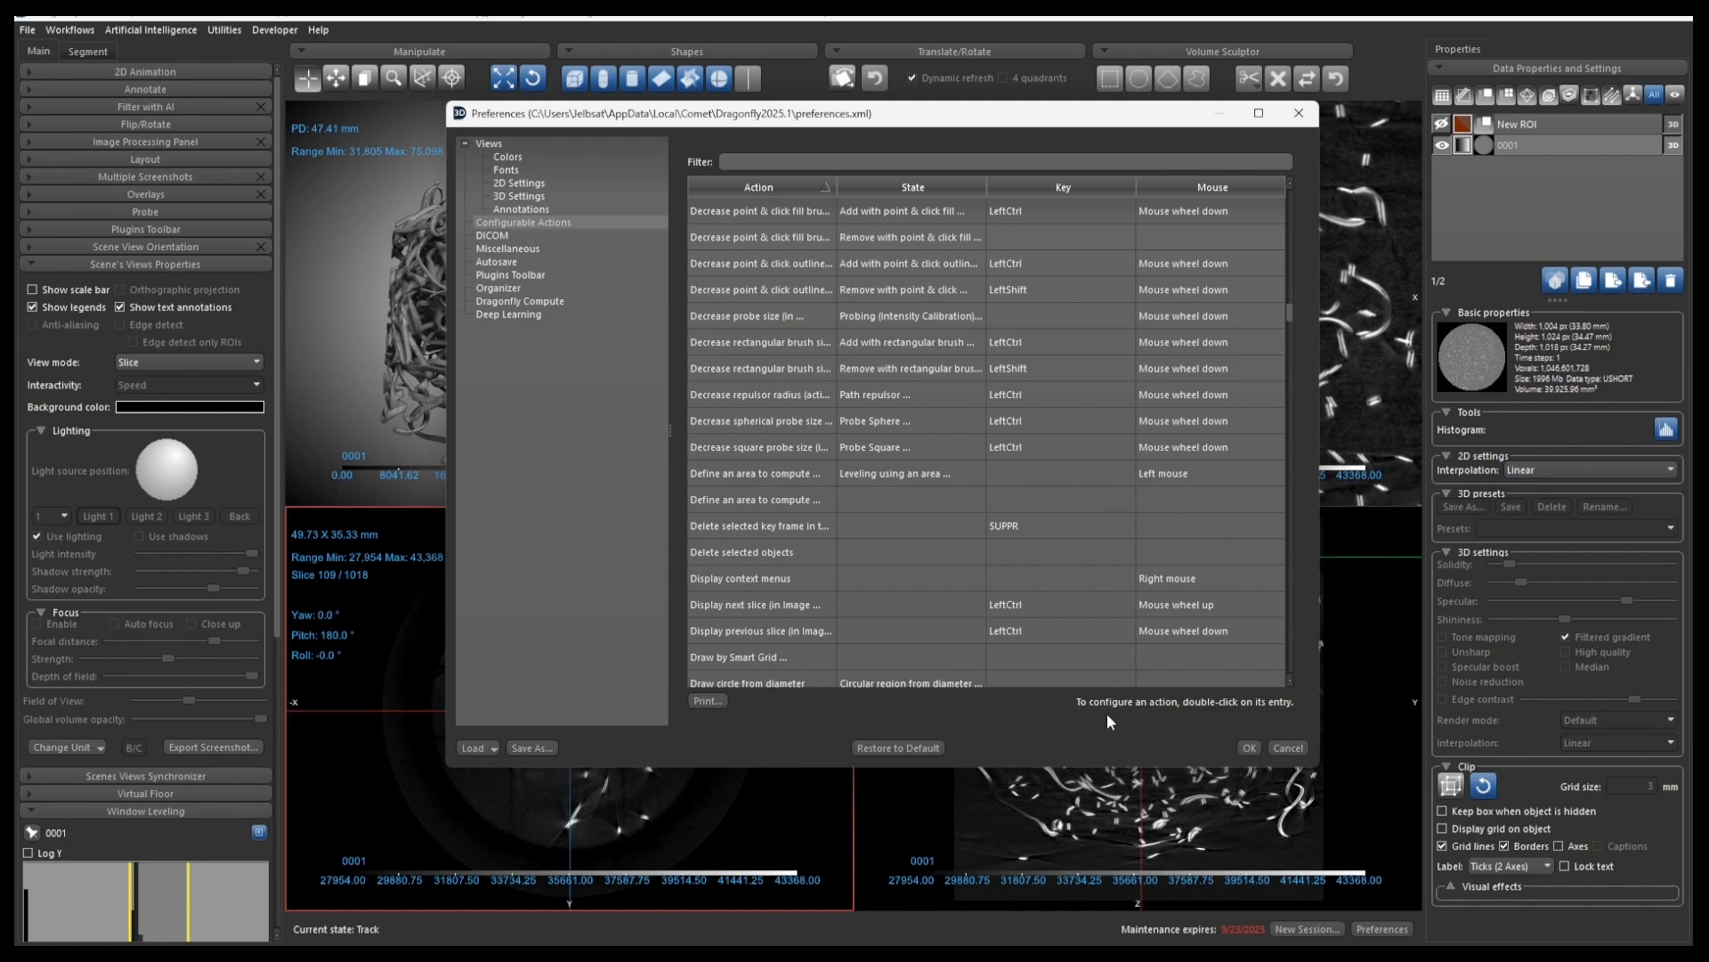
{"action": "left_click", "coordinate": [1248, 747]}
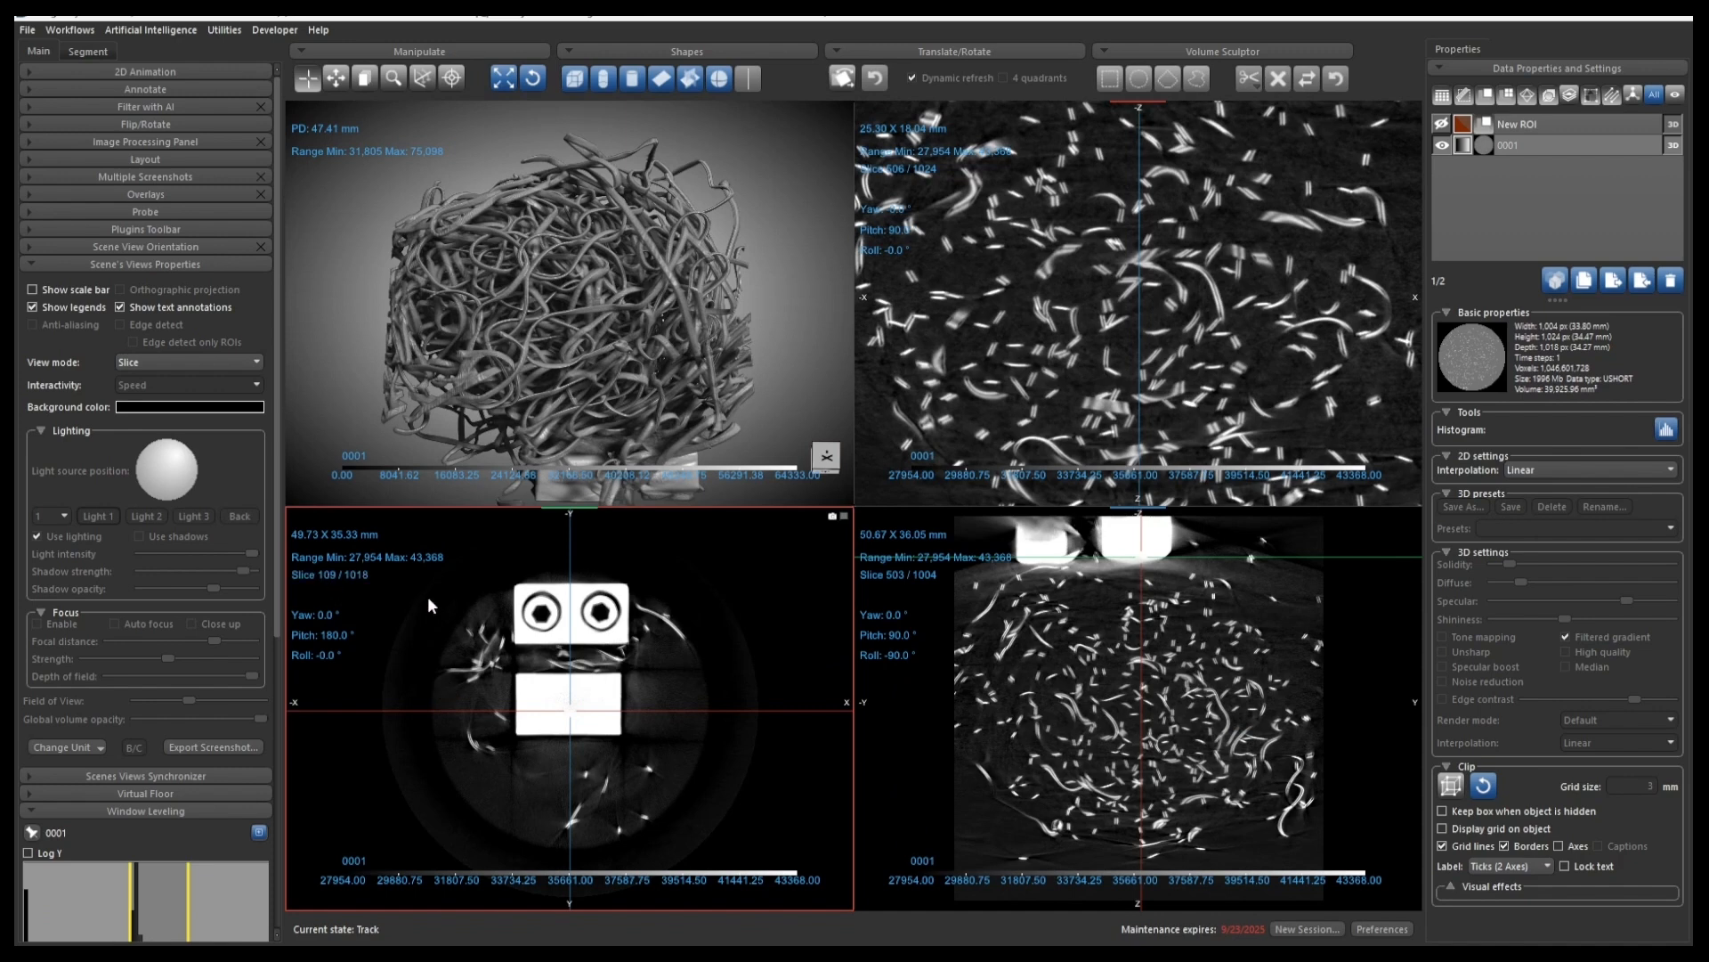
- Activate the Cine tool on the XY slice view, then use the Pan tool to shift that view slightly upward
{"action": "key", "text": "c"}
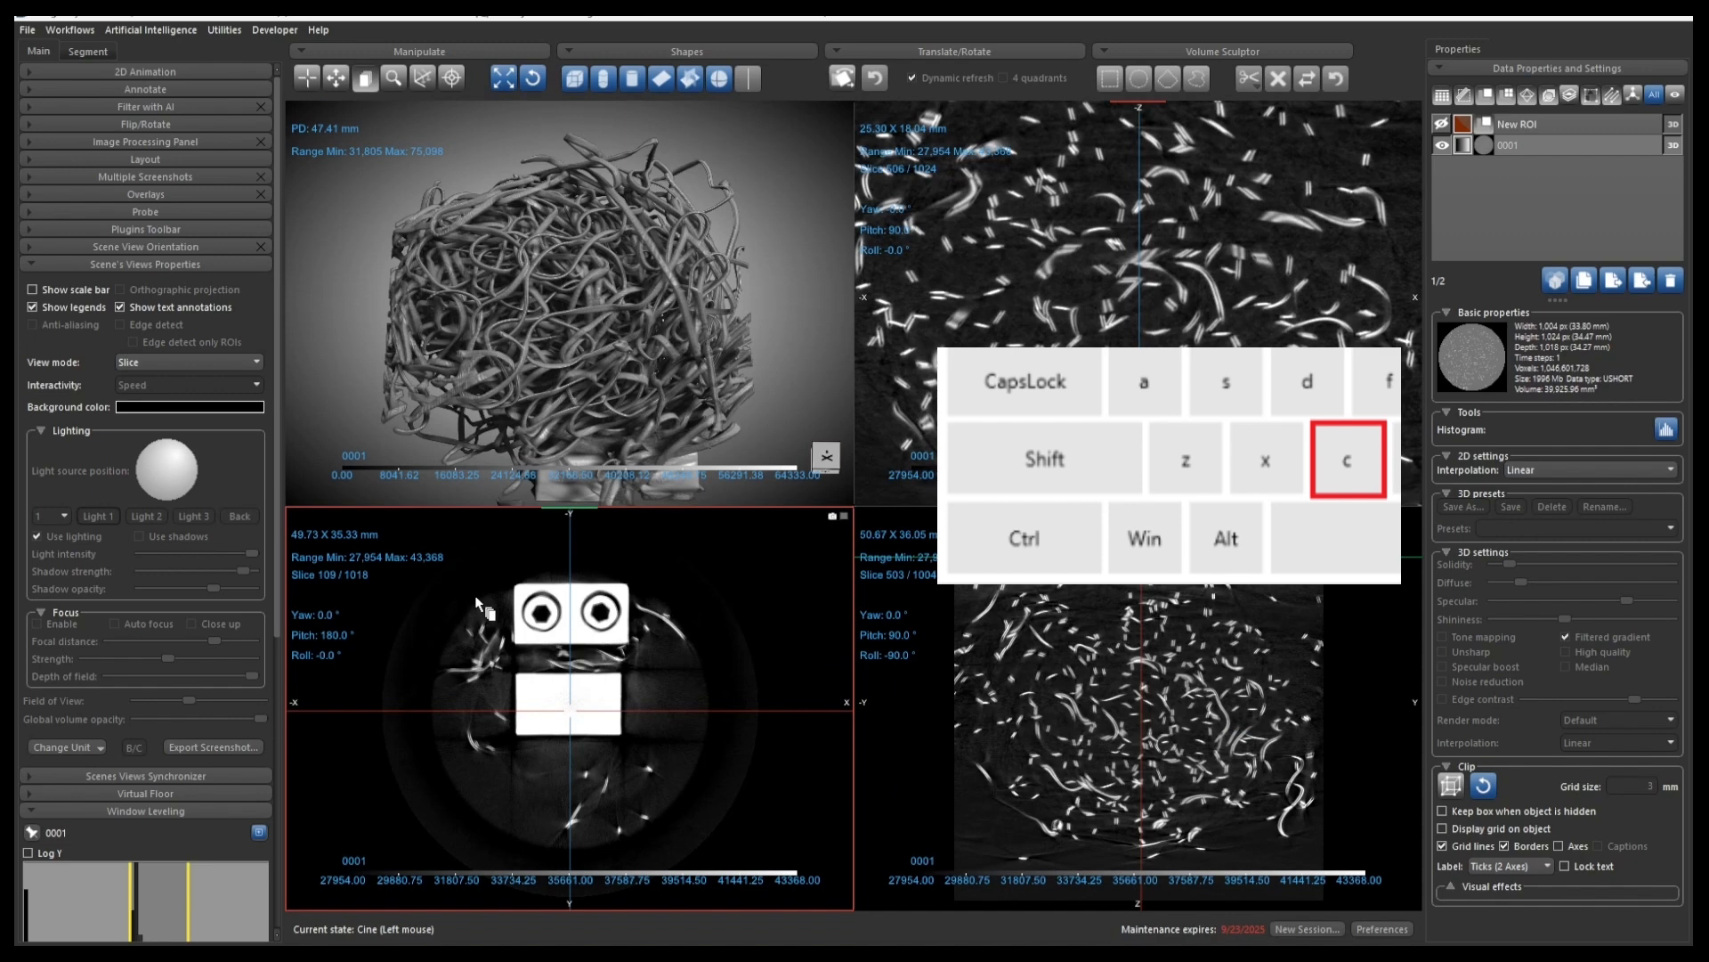
{"action": "mouse_move", "coordinate": [476, 598]}
{"action": "left_mouse_down"}
{"action": "mouse_move", "coordinate": [487, 871]}
{"action": "mouse_move", "coordinate": [462, 596]}
{"action": "mouse_move", "coordinate": [481, 517]}
{"action": "mouse_move", "coordinate": [445, 766]}
{"action": "mouse_move", "coordinate": [428, 706]}
{"action": "mouse_move", "coordinate": [440, 381]}
{"action": "mouse_move", "coordinate": [485, 854]}
{"action": "mouse_move", "coordinate": [474, 533]}
{"action": "mouse_move", "coordinate": [479, 684]}
{"action": "mouse_move", "coordinate": [458, 605]}
{"action": "left_mouse_up"}
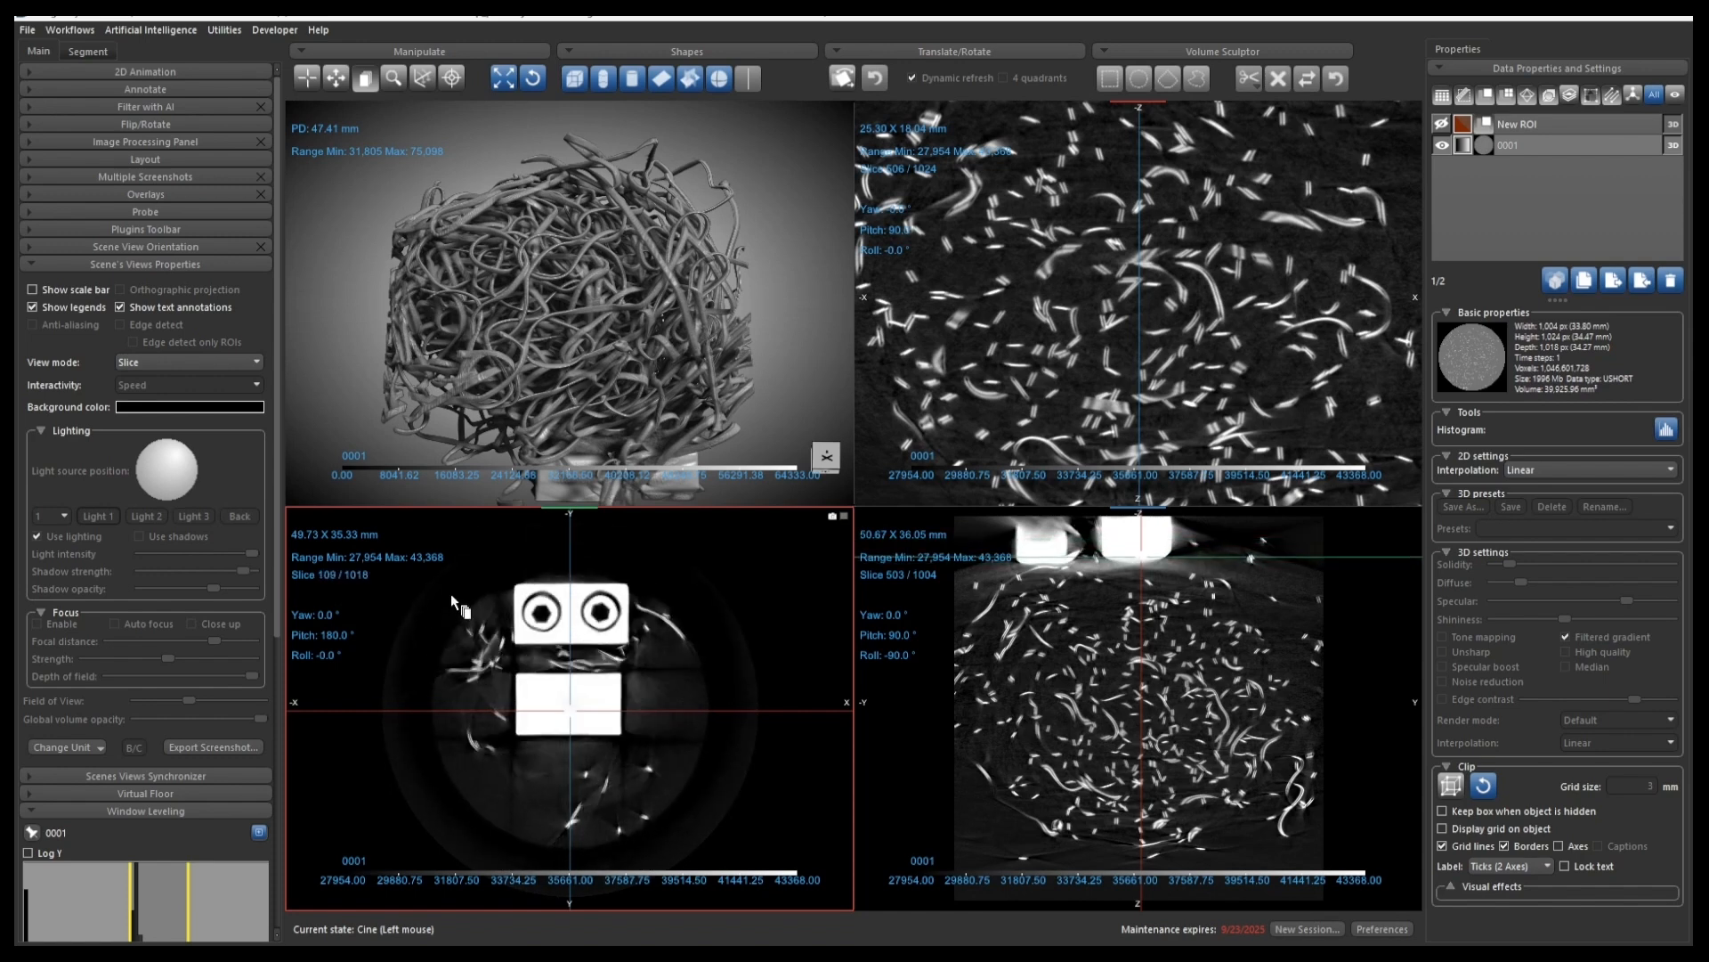
{"action": "key", "text": "p"}
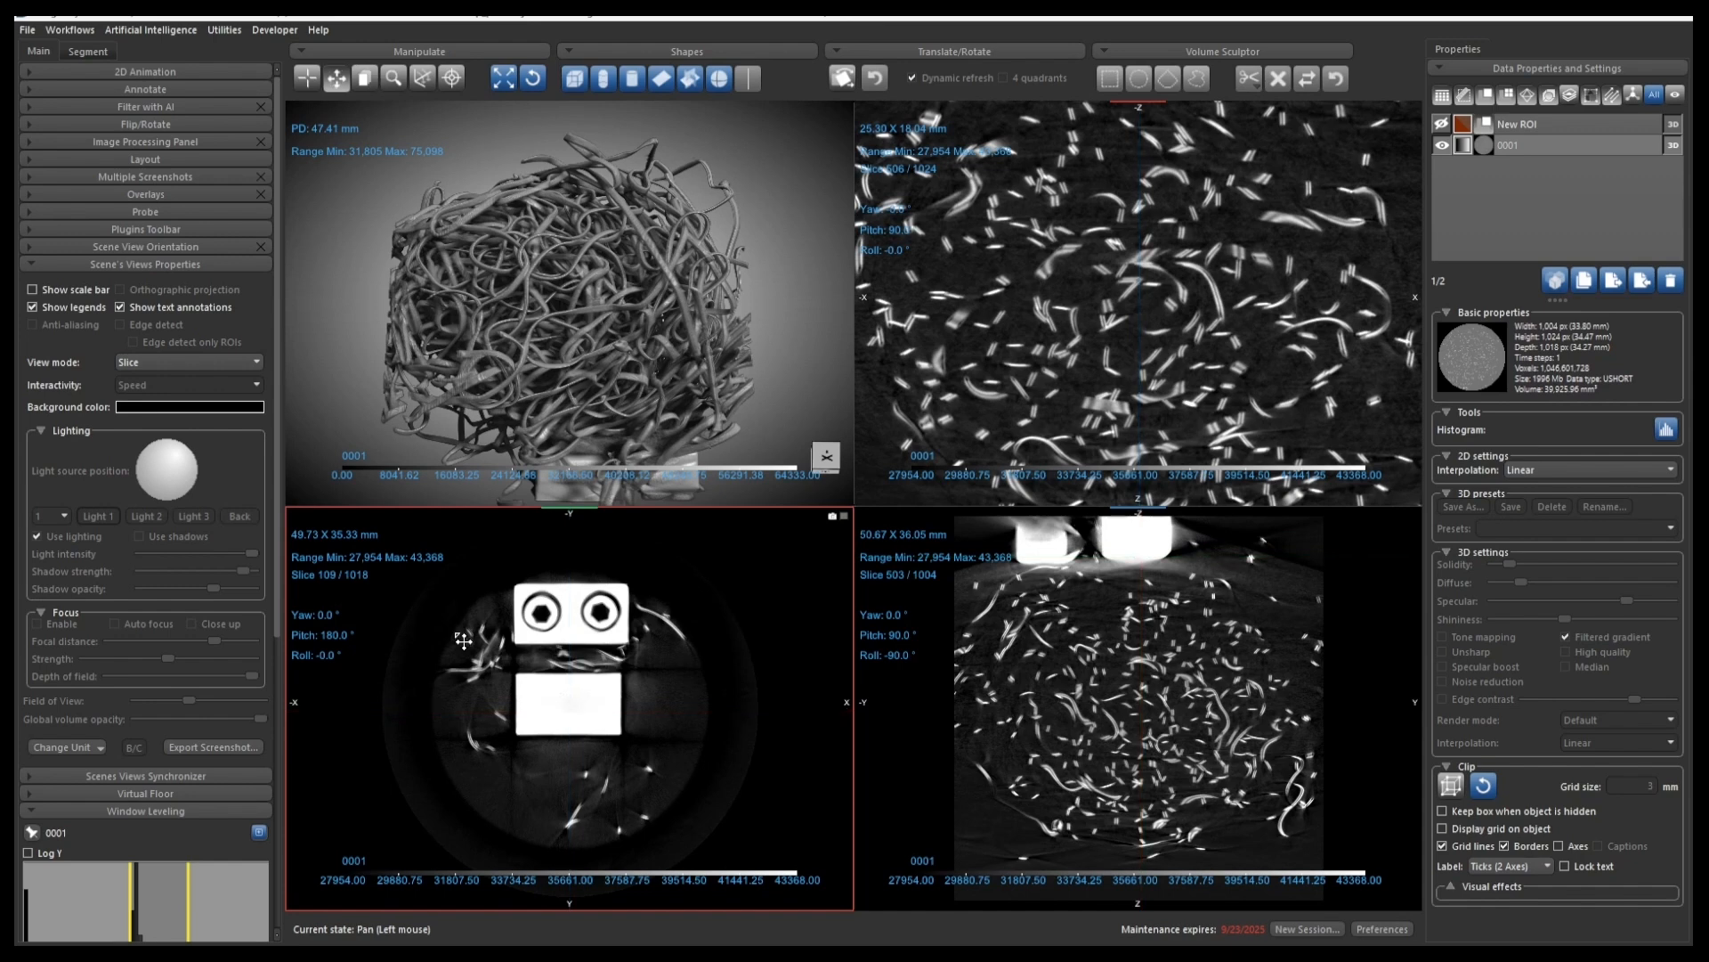
{"action": "mouse_move", "coordinate": [583, 643]}
{"action": "left_mouse_down"}
{"action": "mouse_move", "coordinate": [483, 661]}
{"action": "mouse_move", "coordinate": [637, 642]}
{"action": "mouse_move", "coordinate": [588, 630]}
{"action": "left_mouse_up"}
- Return to the Track tool, then zoom the XZ view out to about 55 × 39 mm and recentre the sample
{"action": "key", "text": "x"}
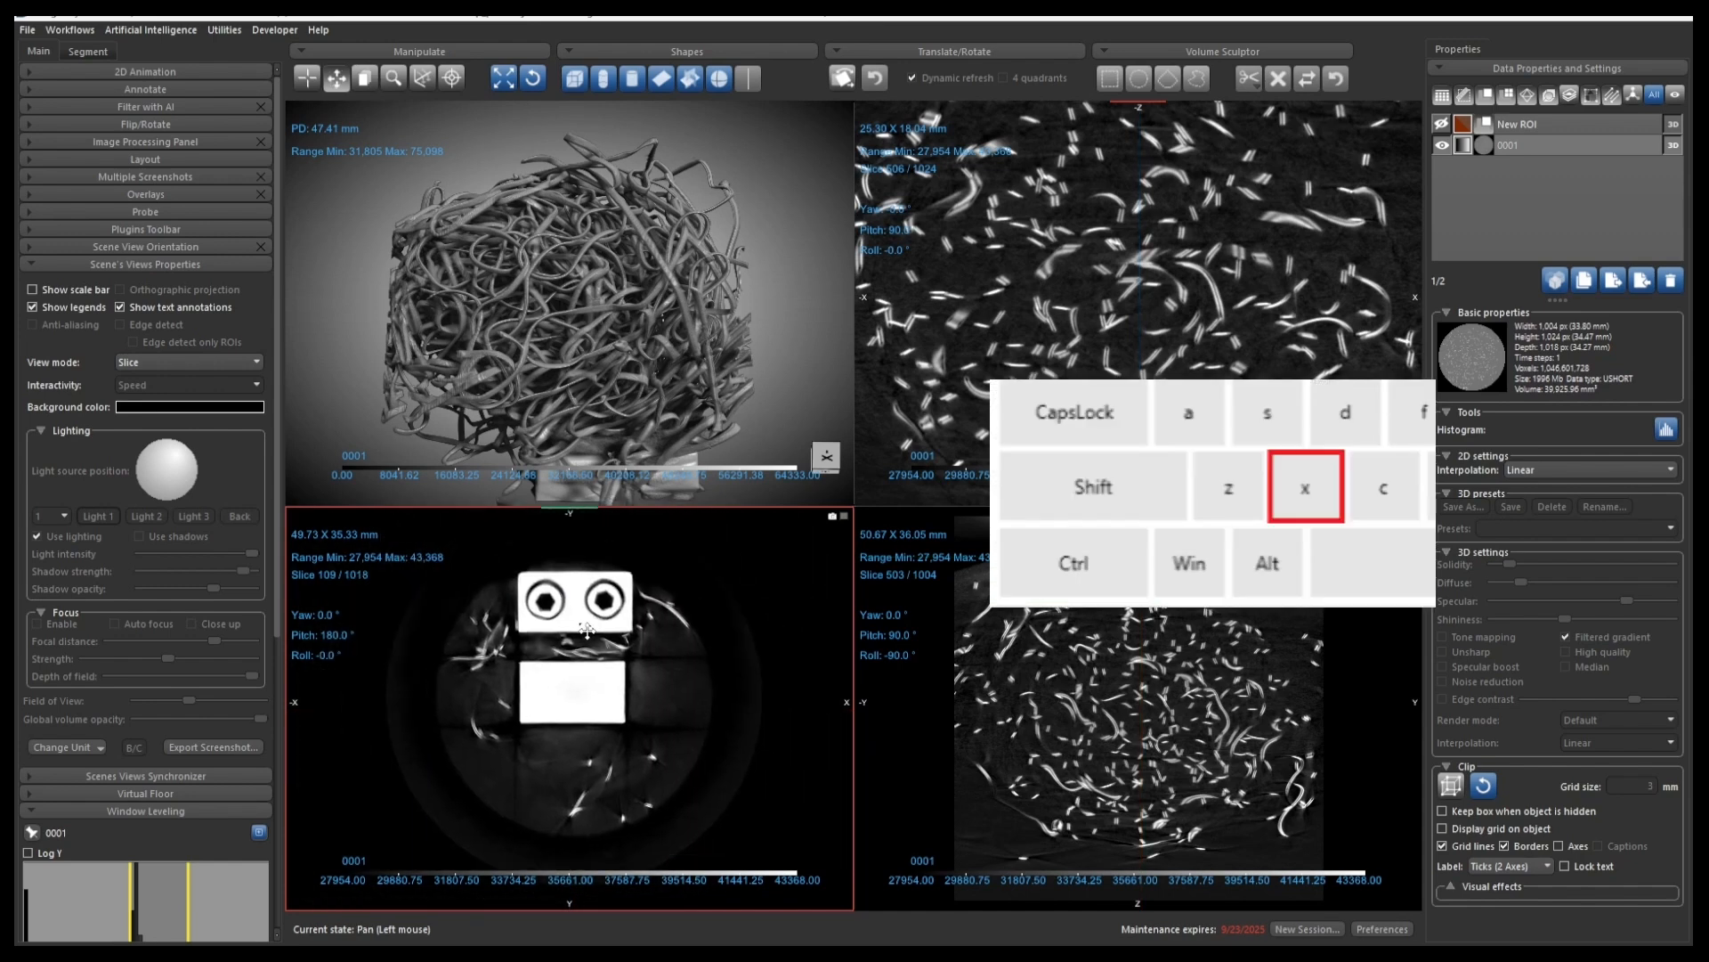
{"action": "key", "text": "x"}
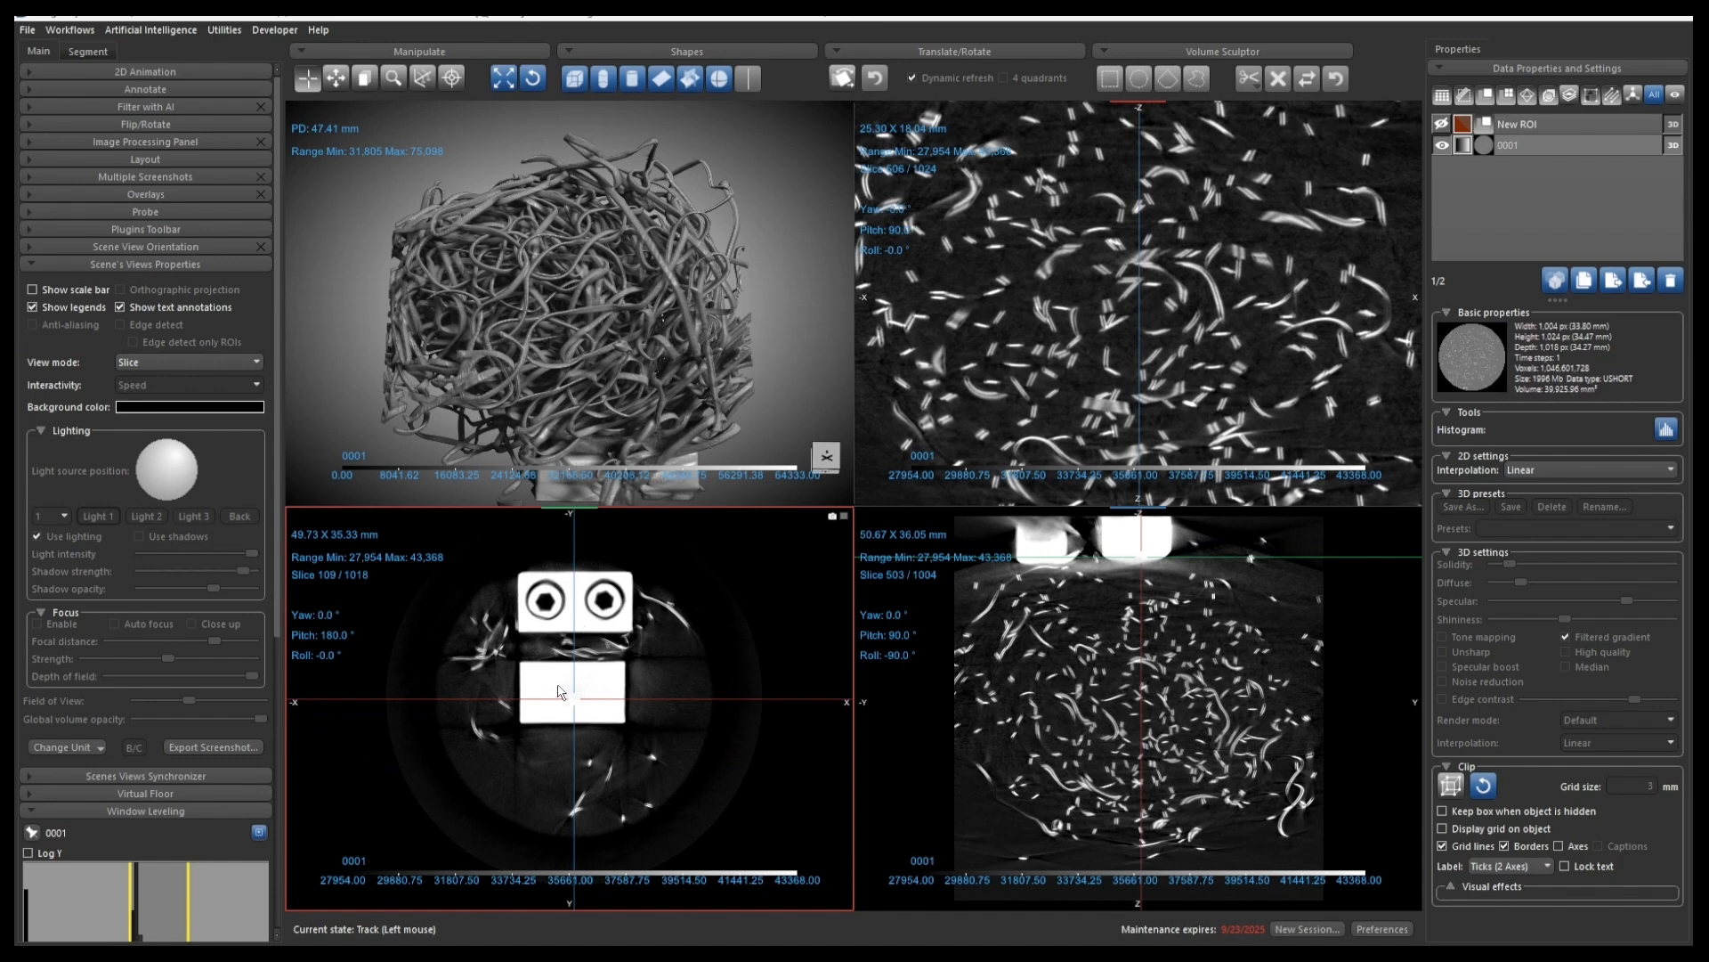
{"action": "key", "text": "Escape"}
{"action": "right_click", "coordinate": [1008, 311]}
{"action": "left_click", "coordinate": [961, 339]}
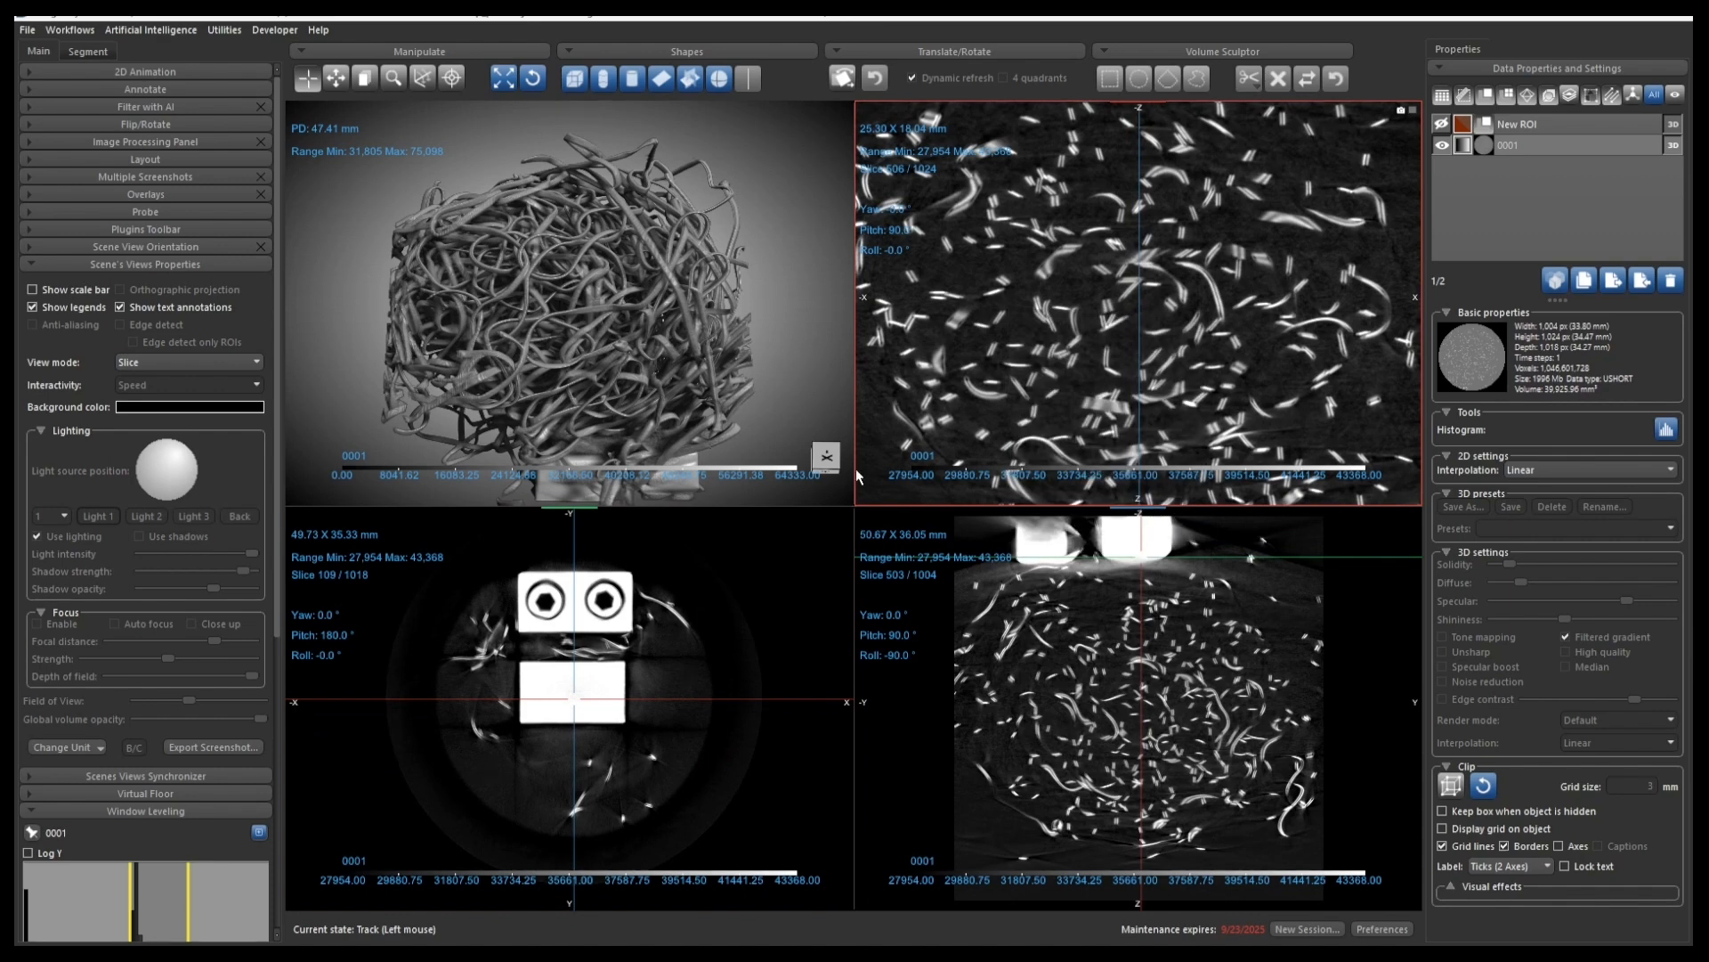
{"action": "right_click_drag", "start_coordinate": [998, 413], "coordinate": [975, 249]}
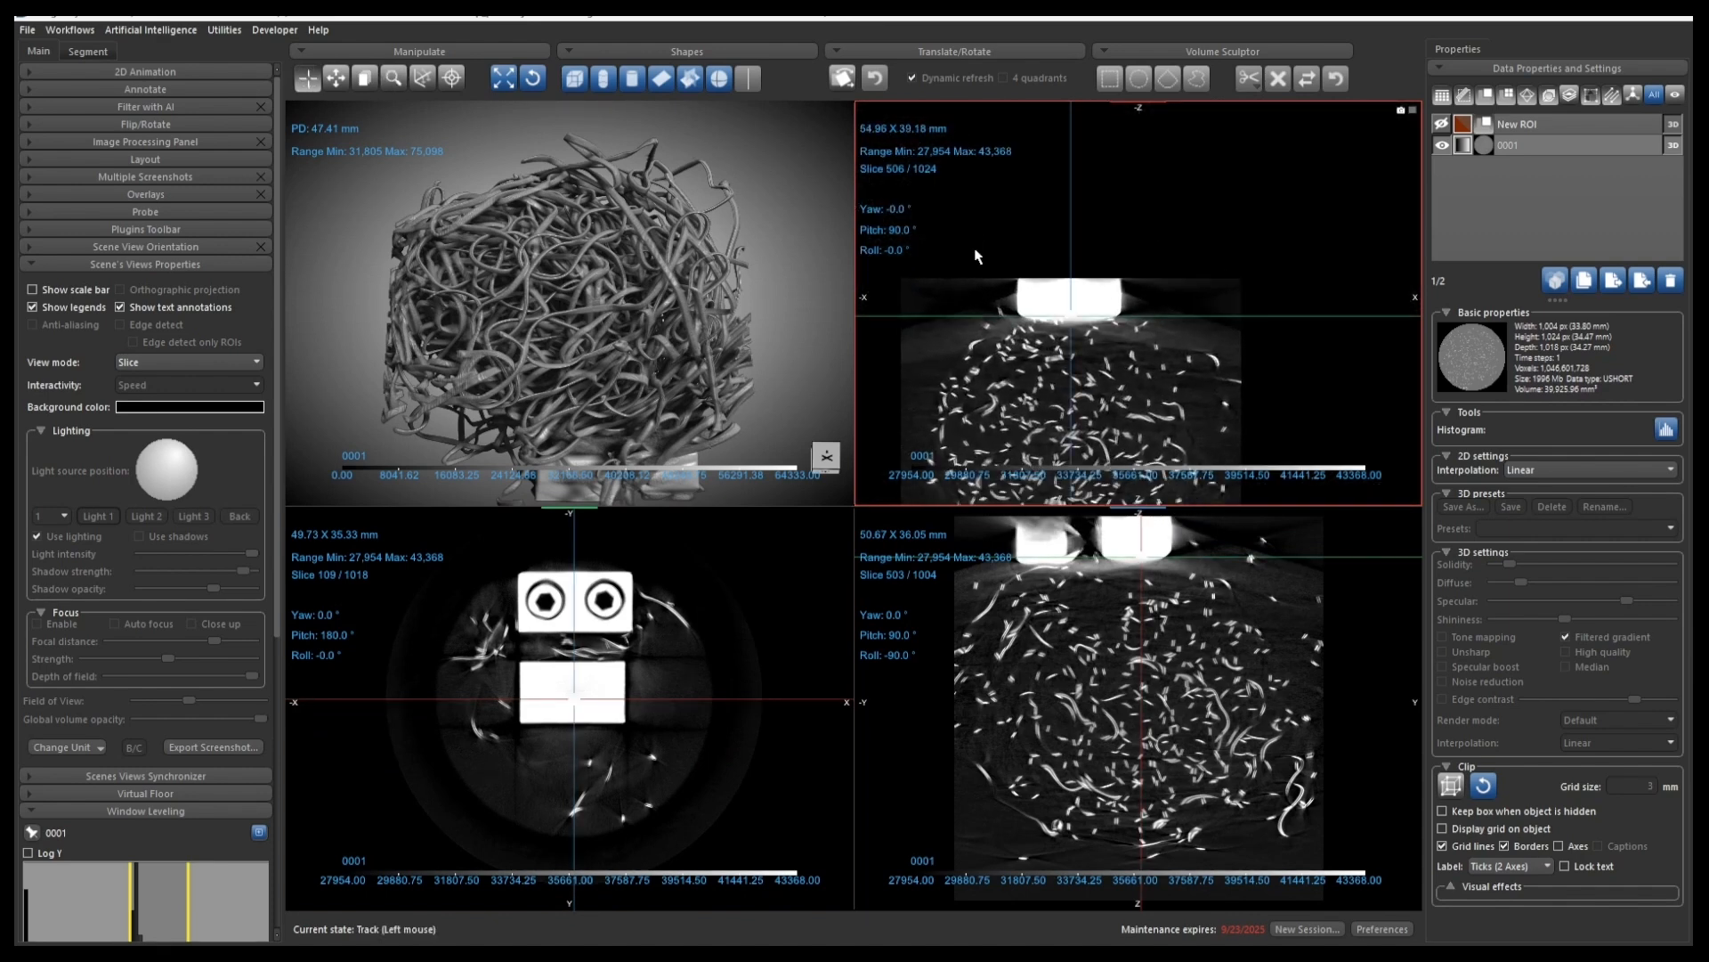
{"action": "middle_click_drag", "start_coordinate": [992, 420], "coordinate": [1011, 321]}
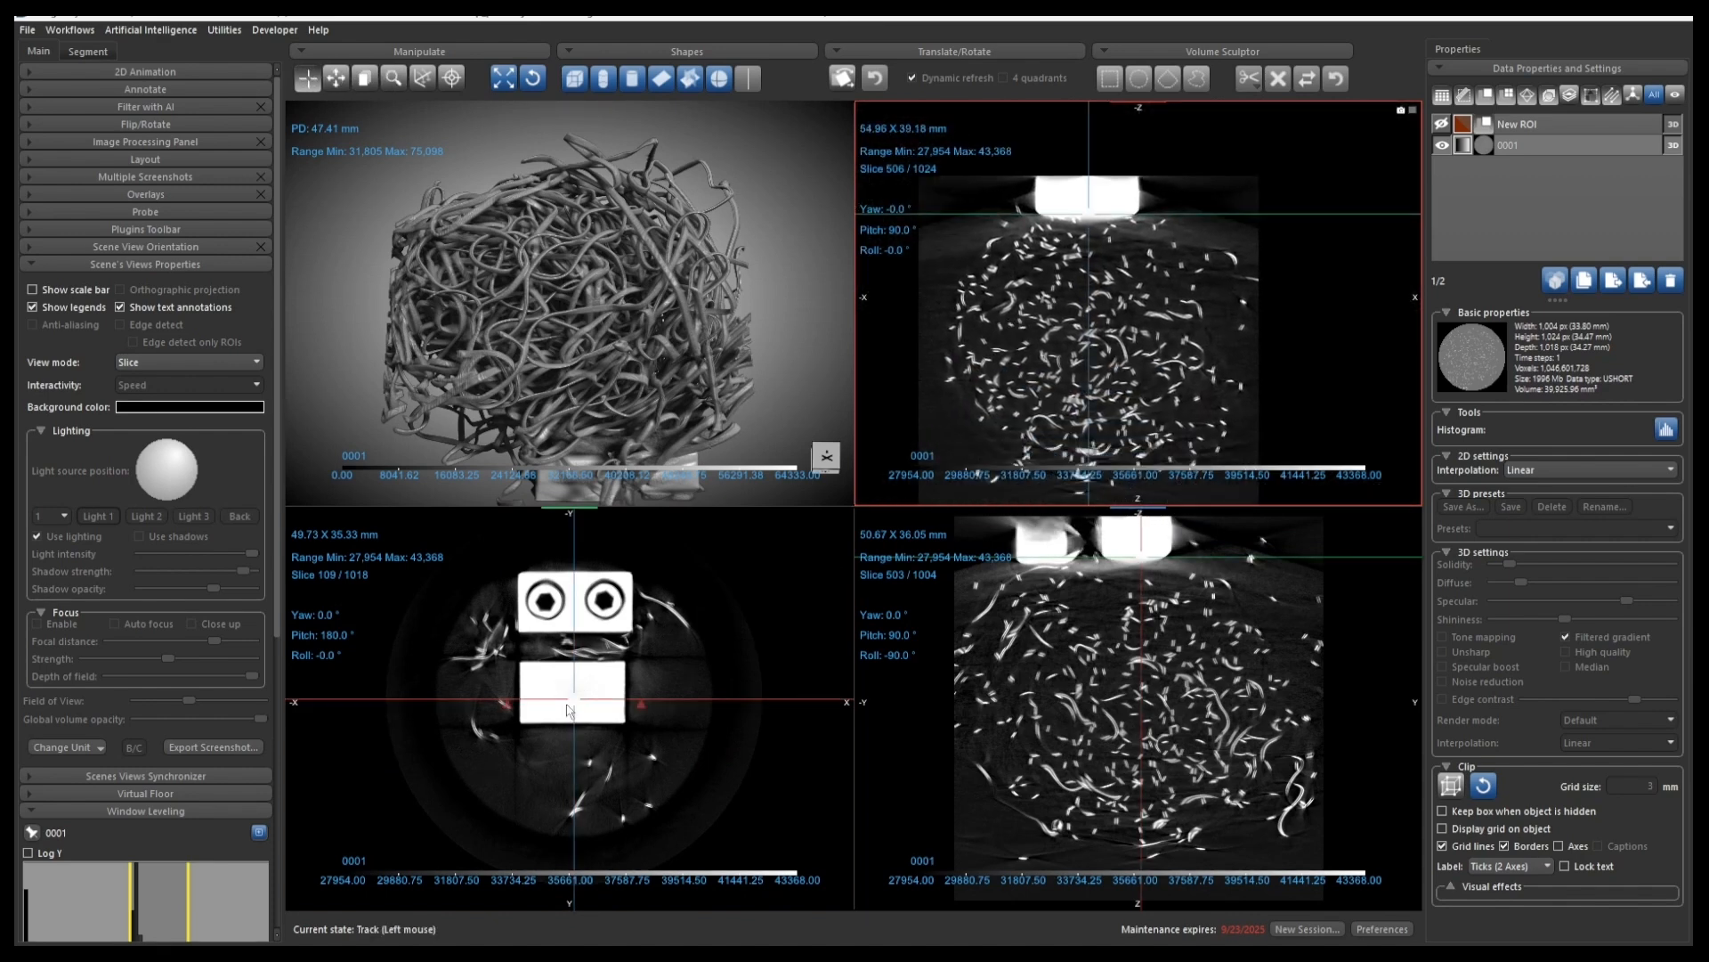
- Move the crosshair slightly up and sideways on the rectangular block in the XY view, keeping the other slice views centred on it
{"action": "key", "text": "ctrl"}
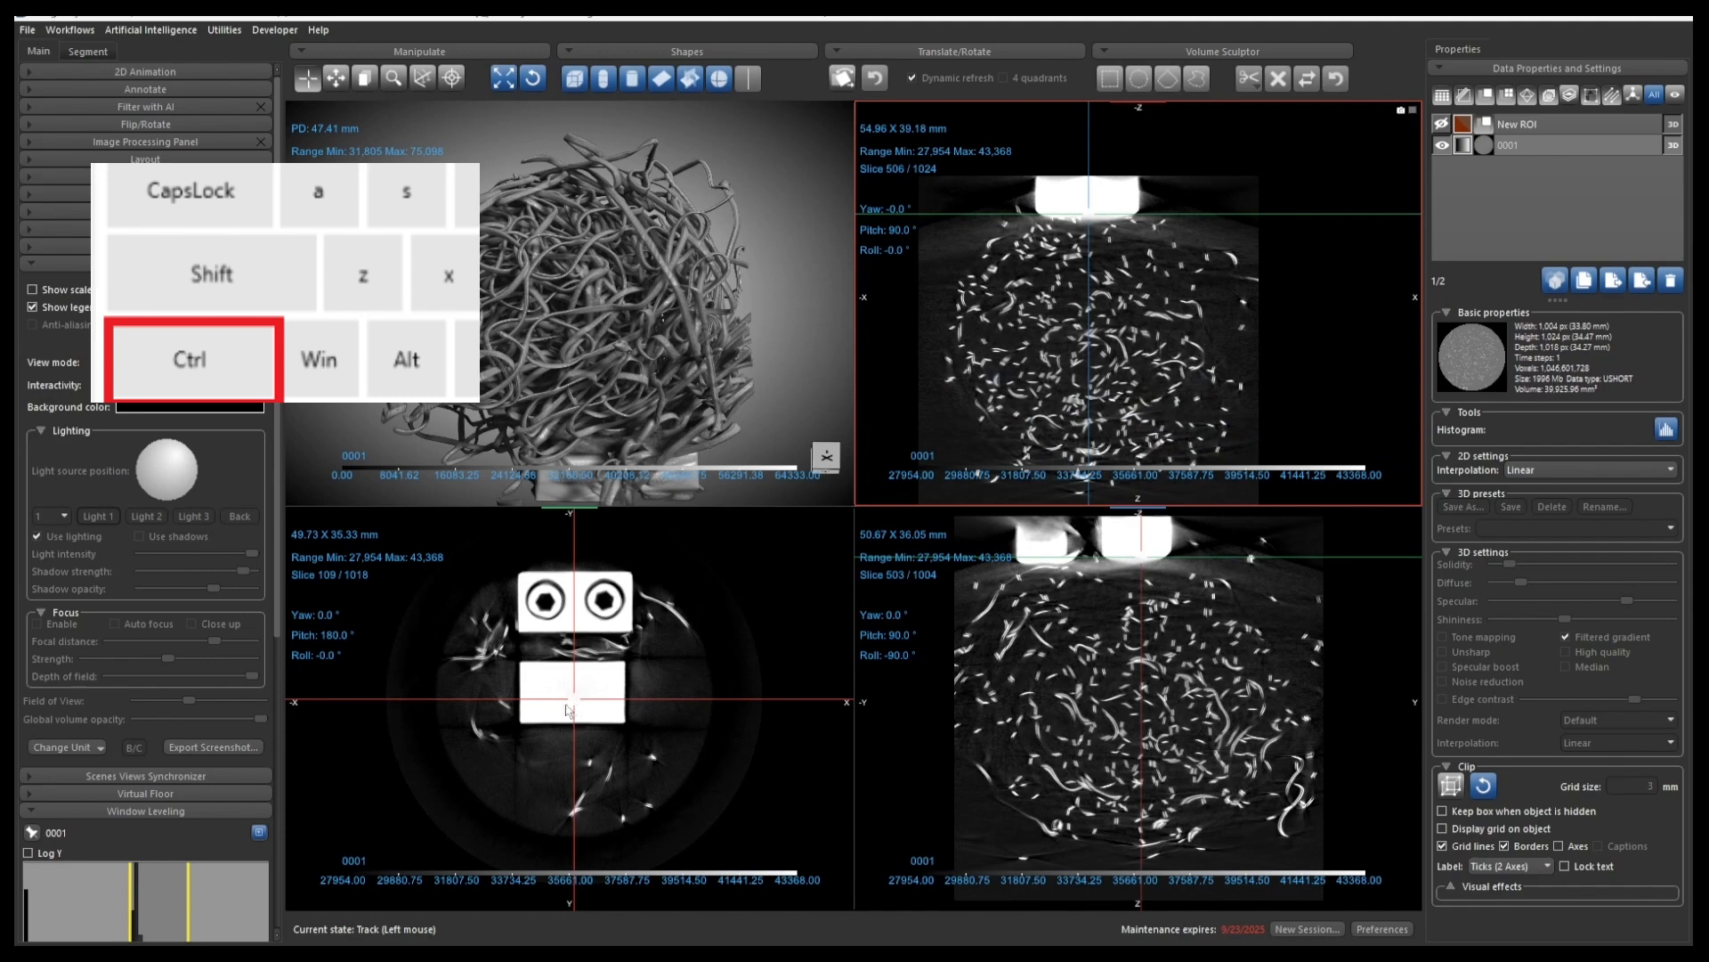
{"action": "left_click", "coordinate": [564, 711], "text": "ctrl"}
{"action": "mouse_move", "coordinate": [565, 711]}
{"action": "left_mouse_down", "text": "ctrl"}
{"action": "mouse_move", "coordinate": [661, 703]}
{"action": "mouse_move", "coordinate": [564, 688]}
{"action": "left_mouse_up", "text": "ctrl"}
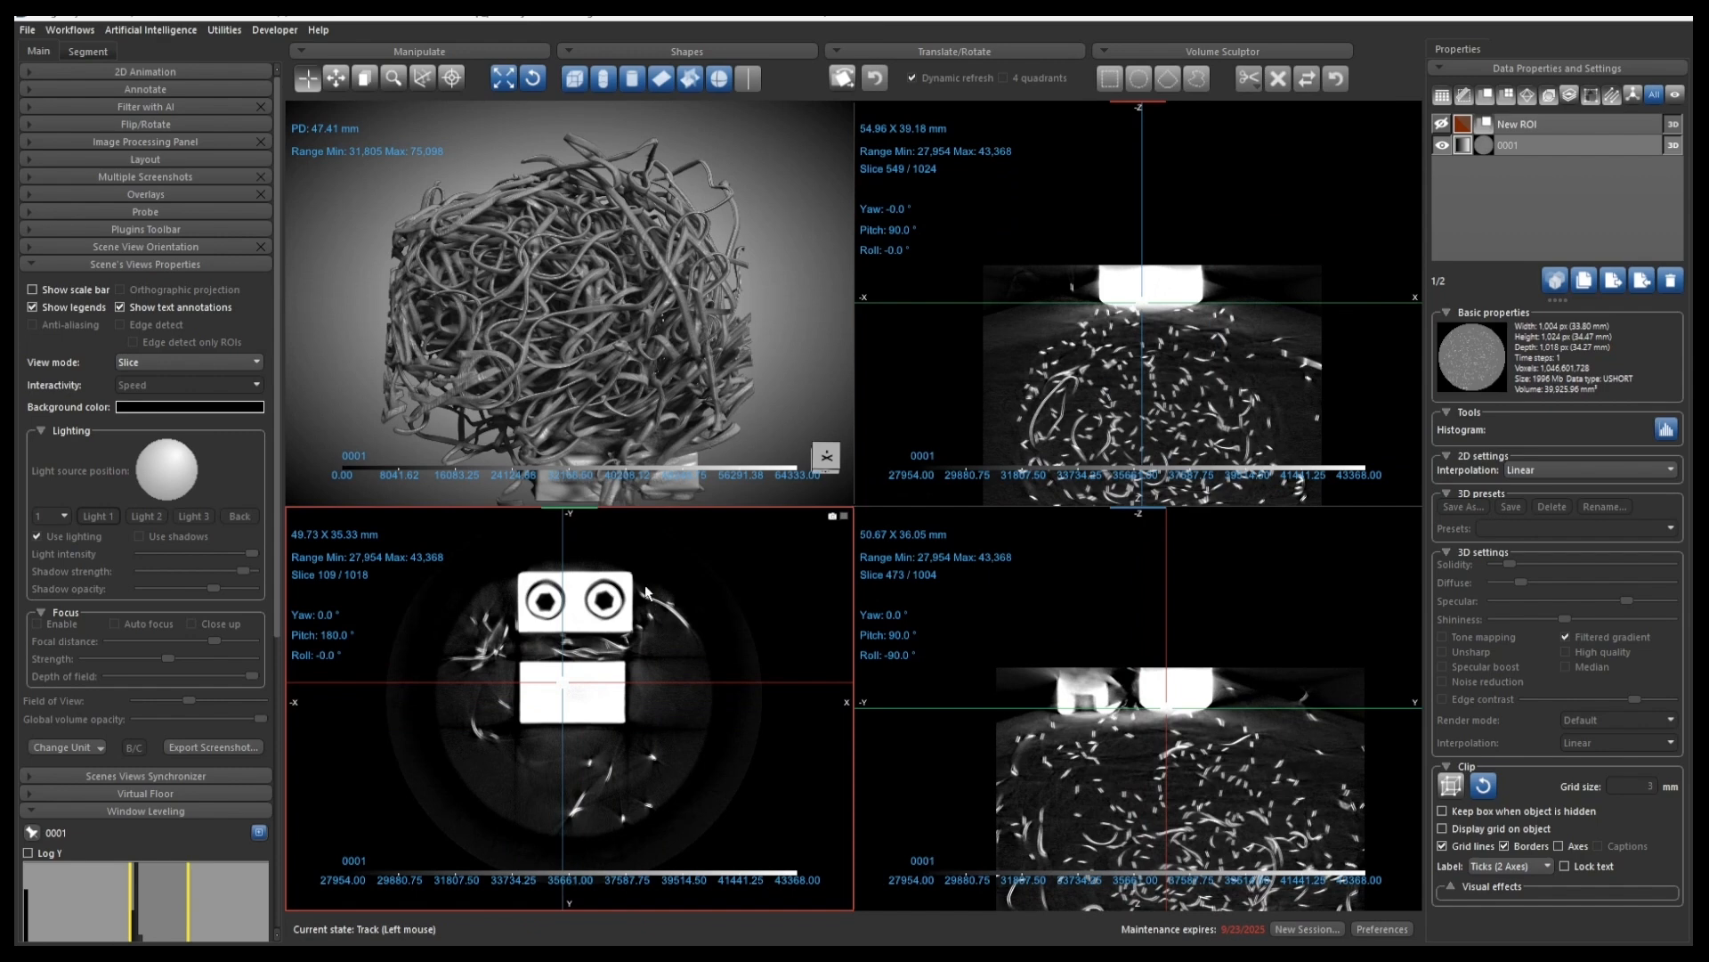
- Zoom the XY view alone in to about 37 × 26 mm with the Zoom tool
{"action": "key", "text": "z"}
{"action": "key", "text": "z"}
{"action": "left_click_drag", "start_coordinate": [583, 624], "coordinate": [614, 690]}
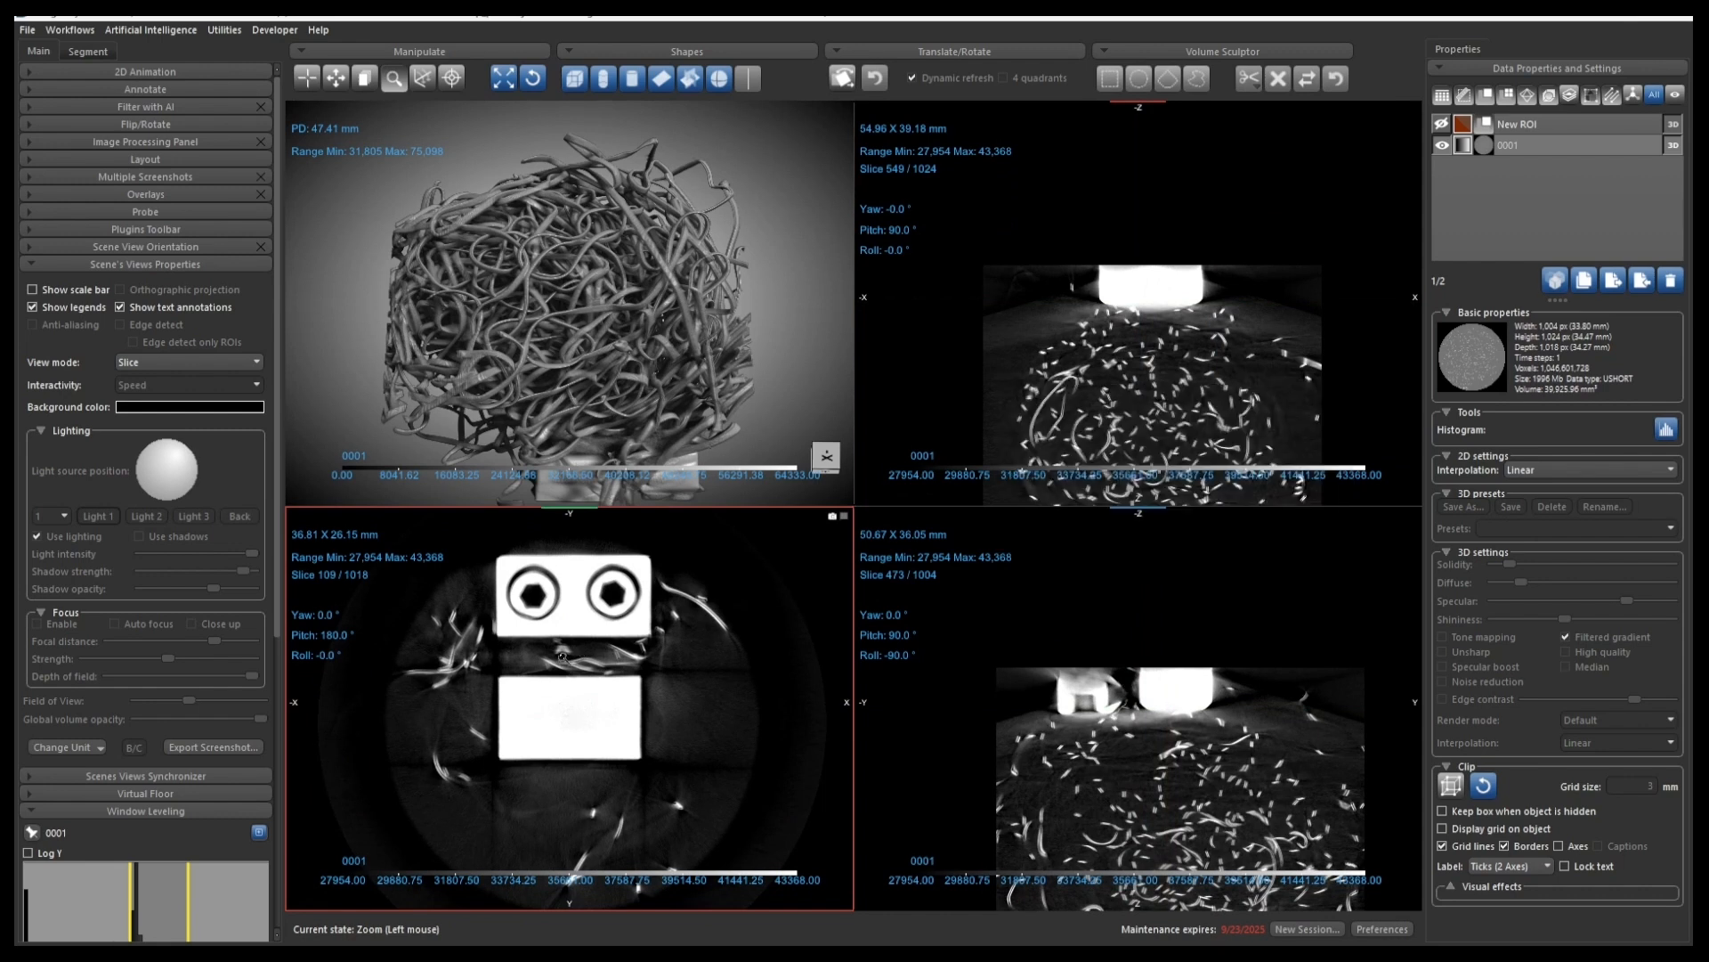
- Zoom all slice views together to about 2 × 1.45 mm on the gap below the two-hole block, then recentre the XY view
{"action": "key", "text": "ctrl"}
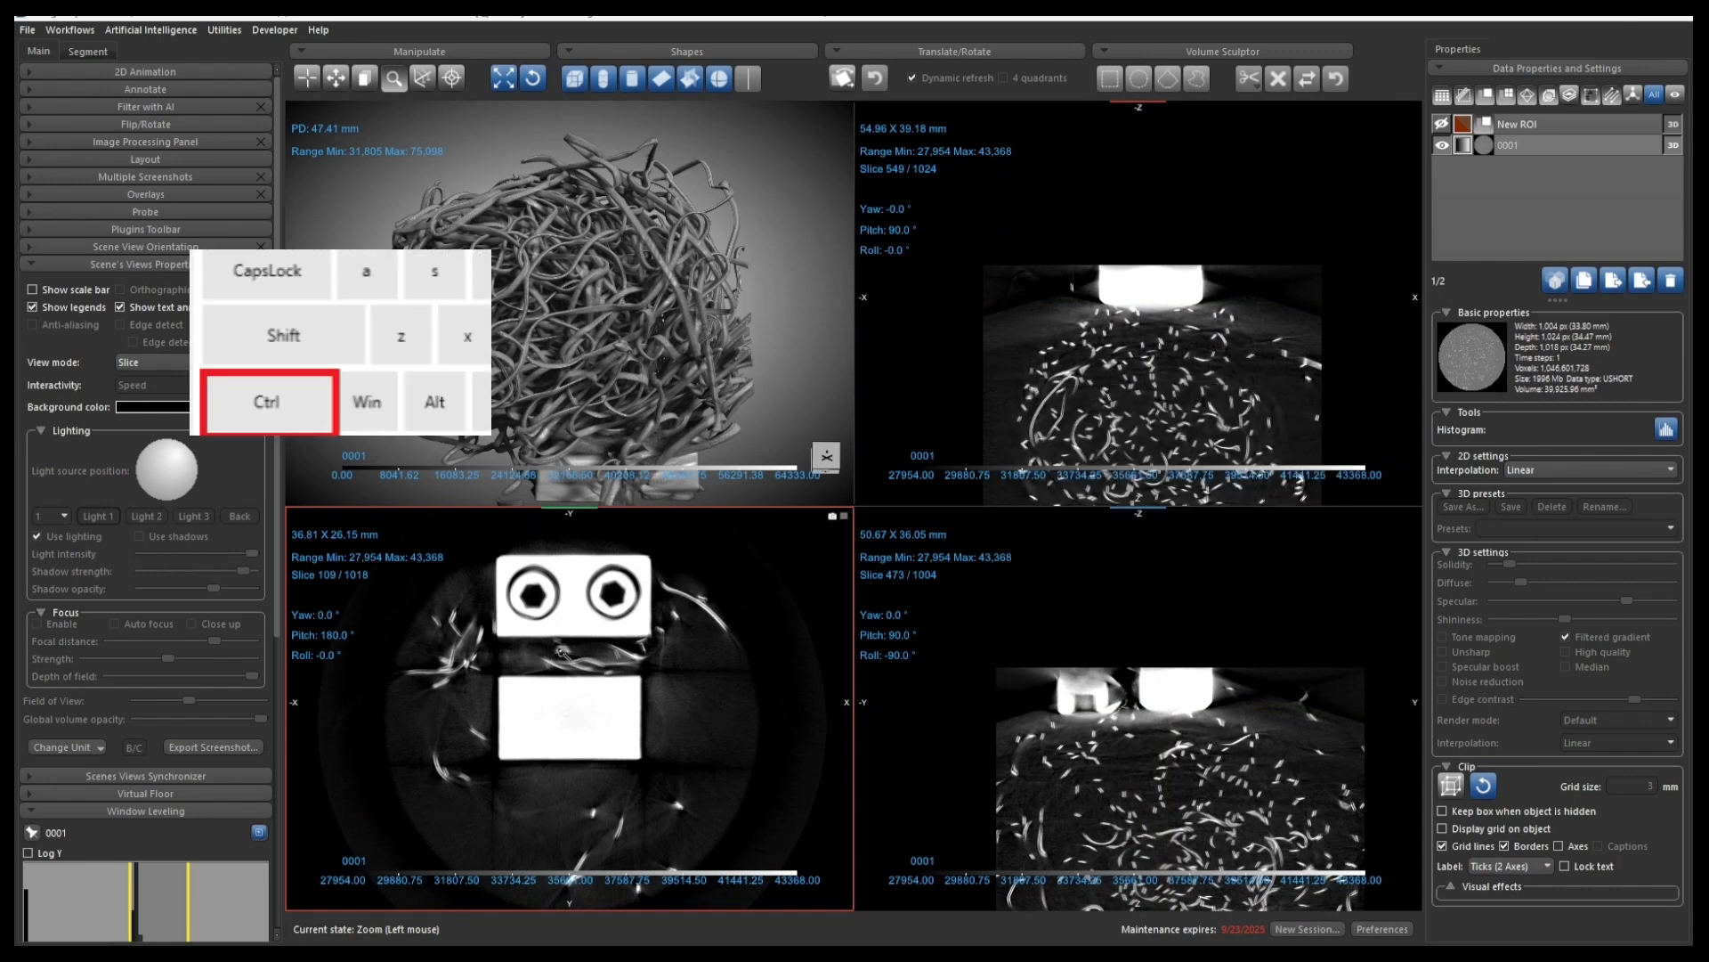
{"action": "scroll", "coordinate": [561, 652], "scroll_direction": "up", "scroll_amount": 5, "text": "ctrl"}
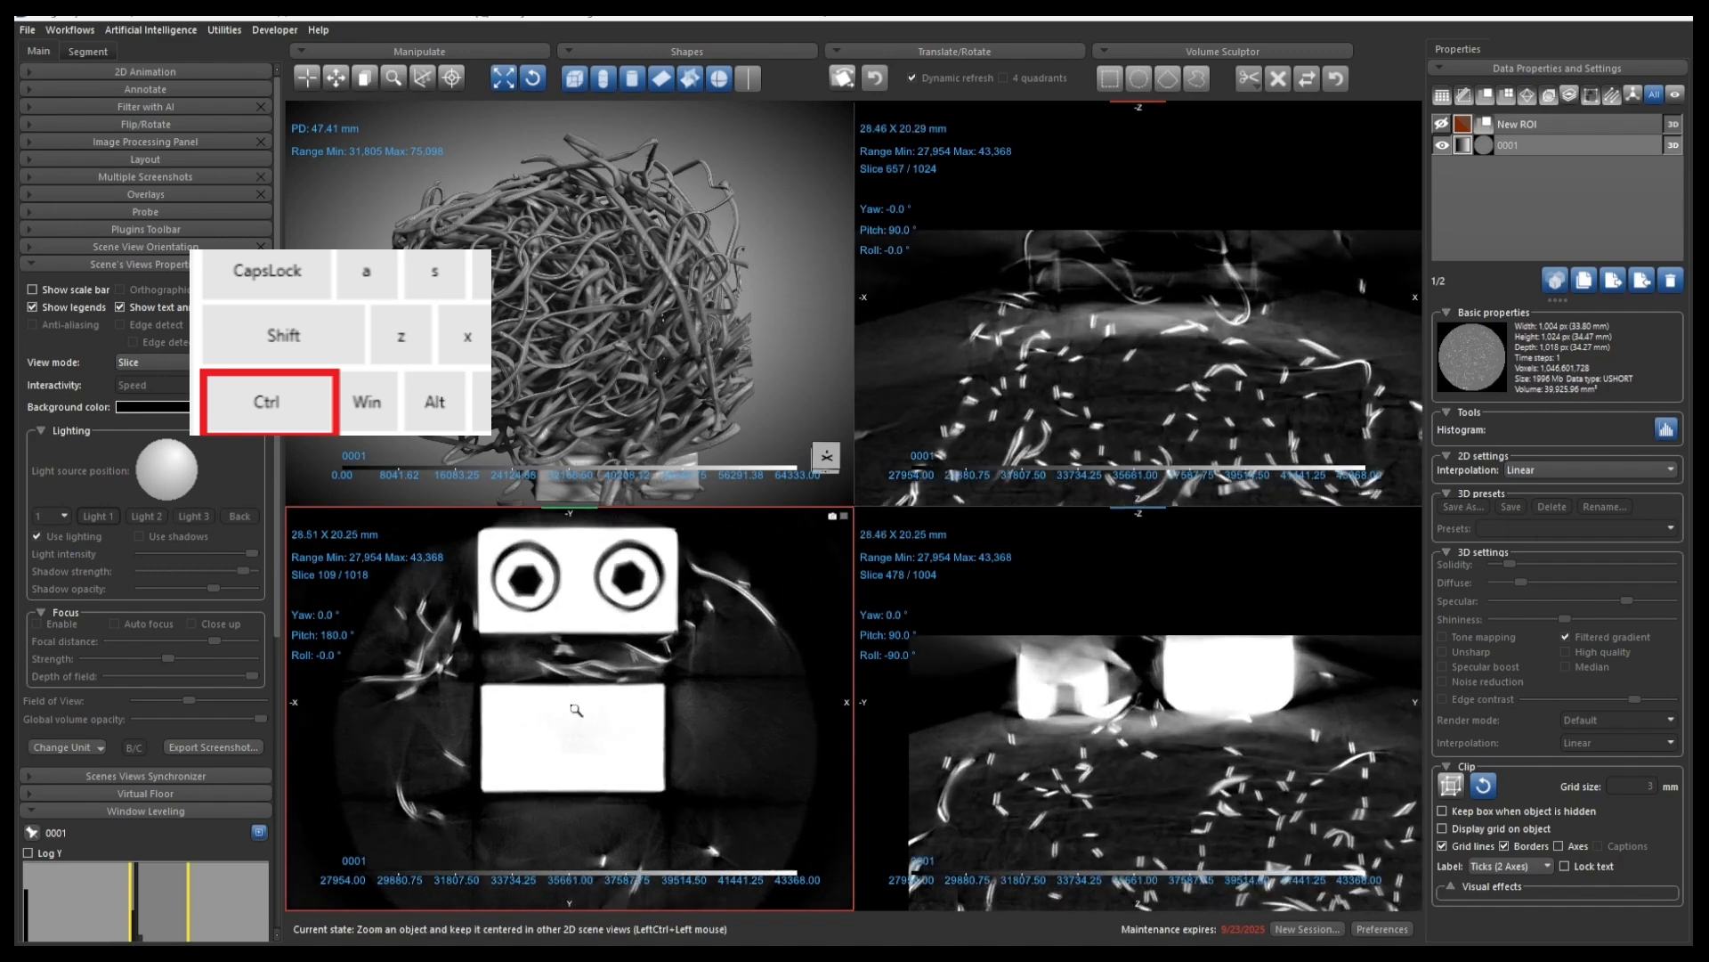
{"action": "left_click_drag", "start_coordinate": [543, 650], "coordinate": [560, 900], "text": "ctrl"}
{"action": "left_click_drag", "start_coordinate": [573, 674], "coordinate": [585, 863], "text": "ctrl"}
{"action": "left_click_drag", "start_coordinate": [631, 657], "coordinate": [620, 698], "text": "ctrl"}
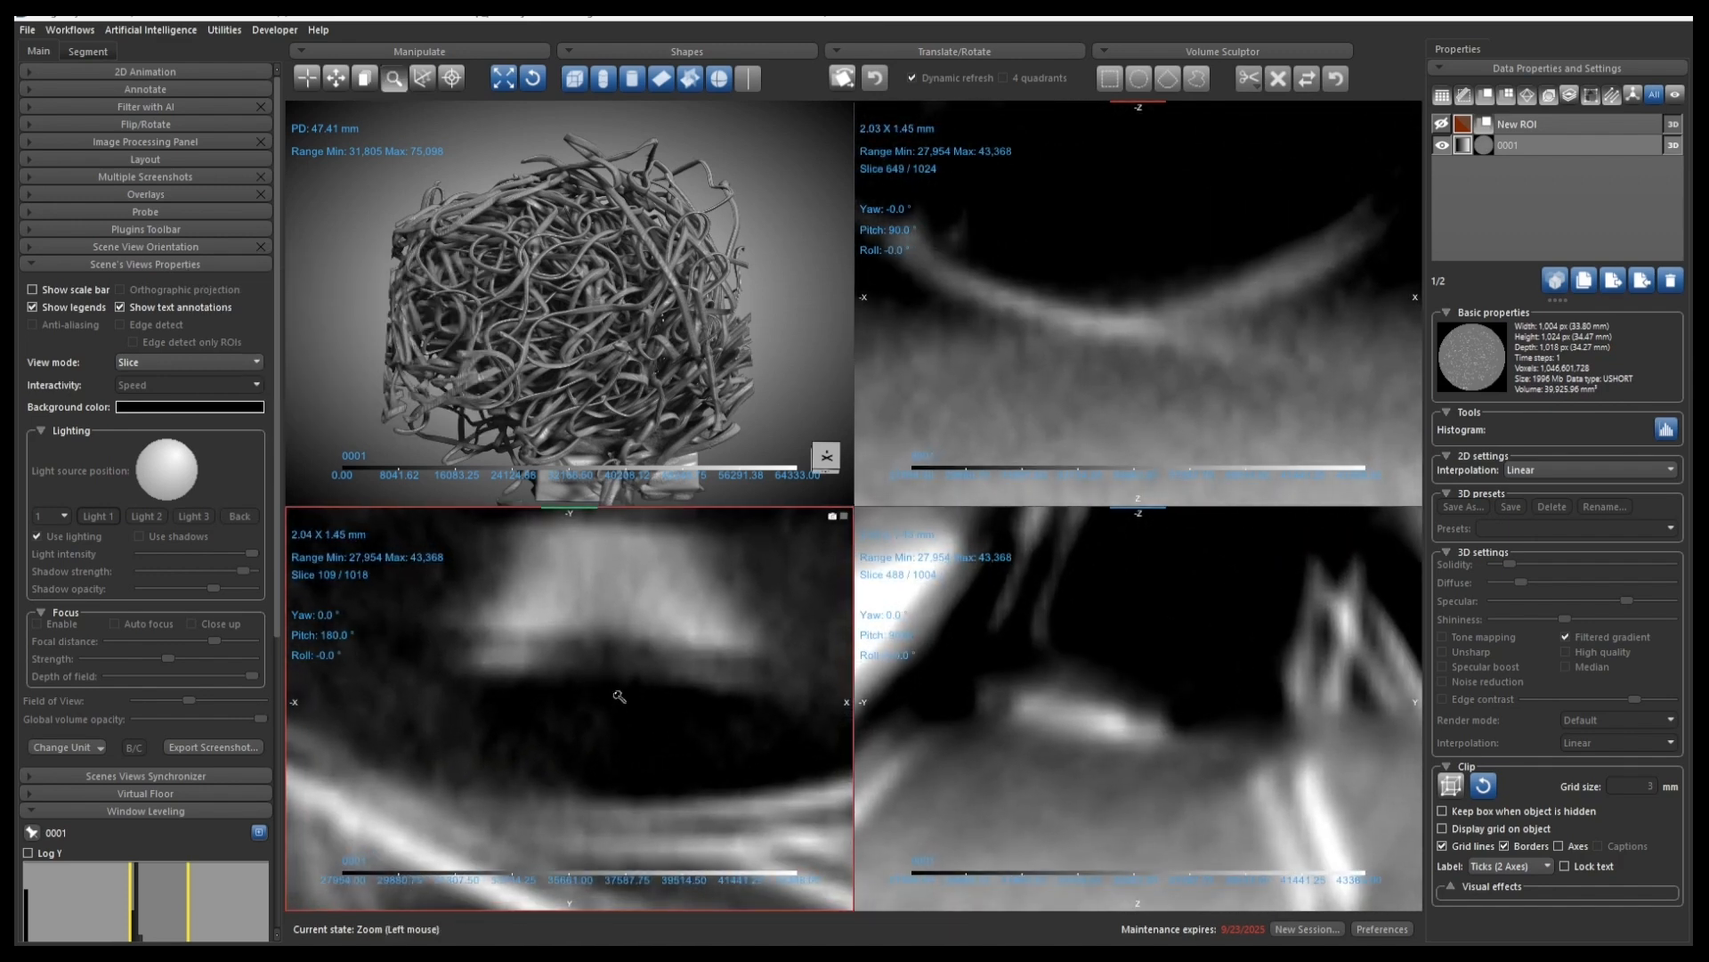
{"action": "middle_click_drag", "start_coordinate": [619, 668], "coordinate": [577, 732]}
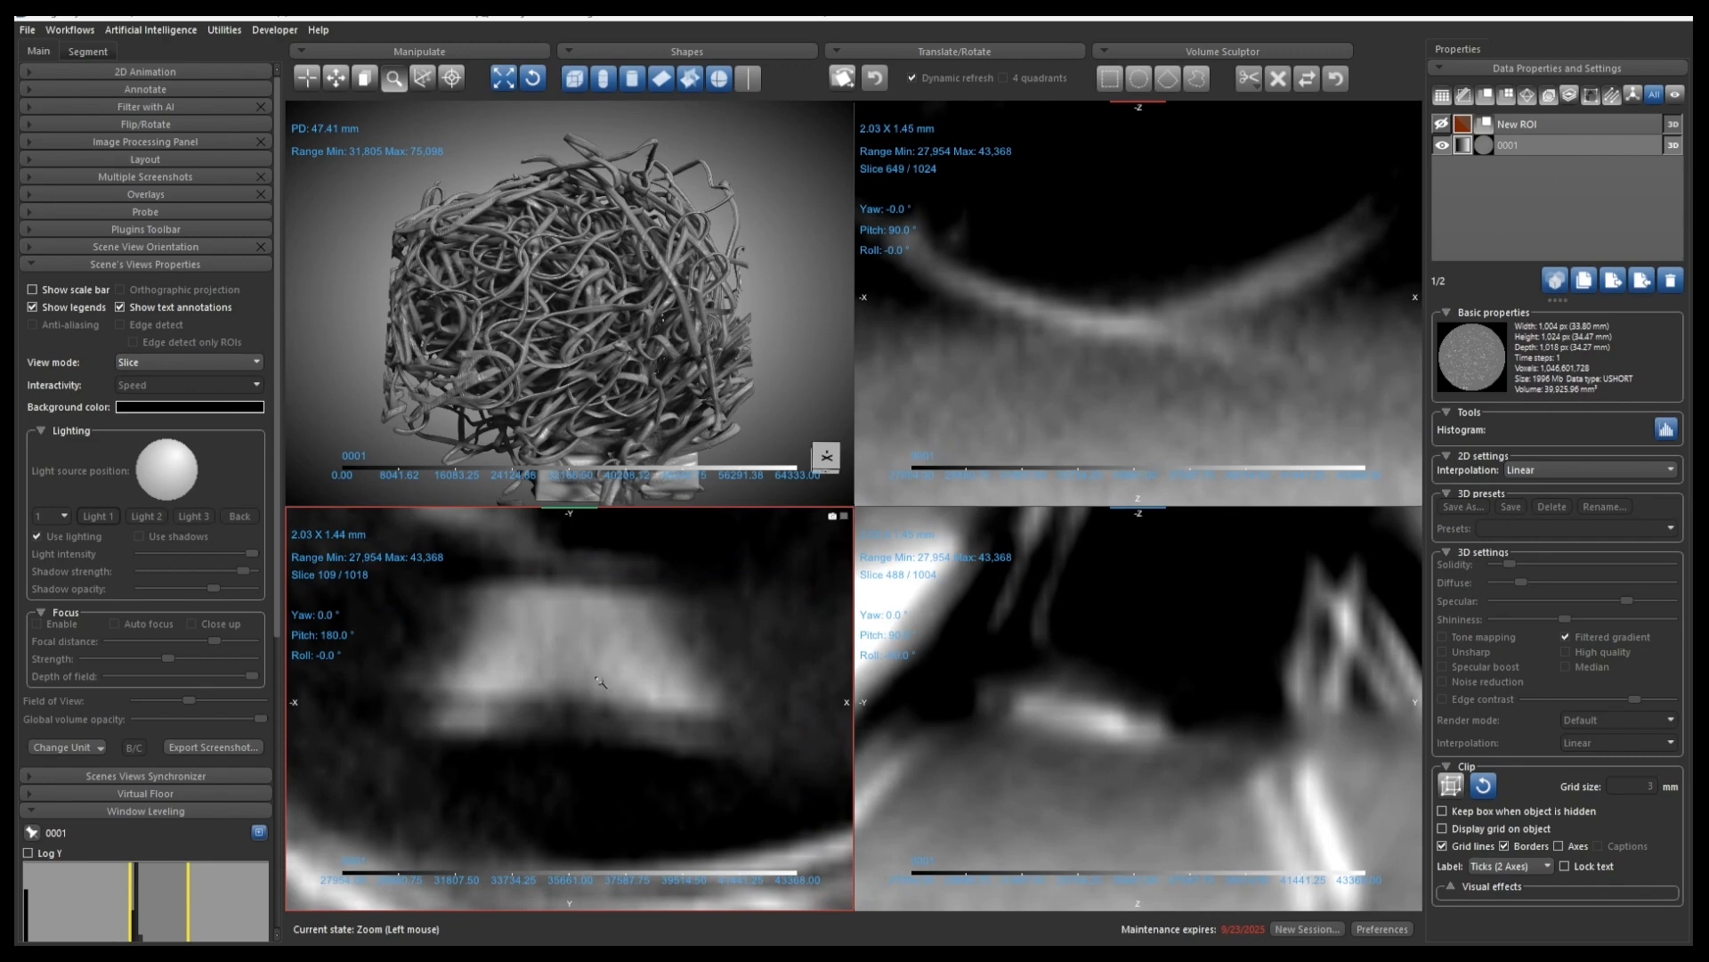
- Adjust the slice window leveling to a range of about 28,640 to 46,799, then return to the Track tool
{"action": "key", "text": "space"}
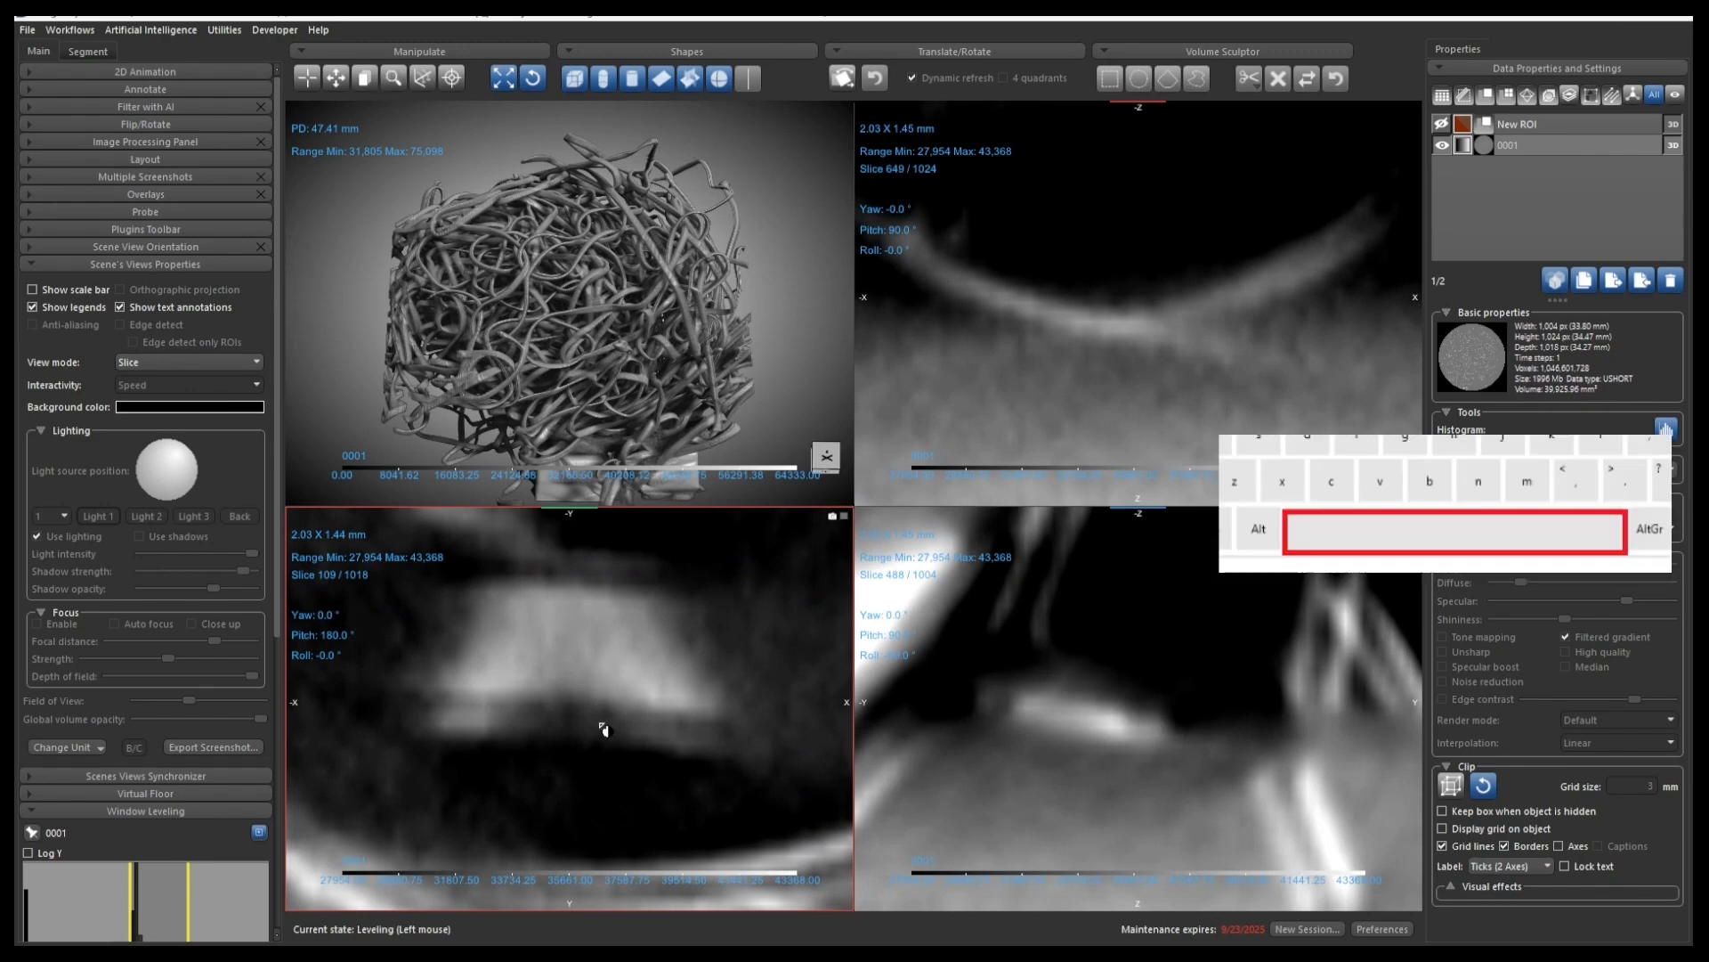
{"action": "left_click_drag", "start_coordinate": [603, 725], "coordinate": [655, 701]}
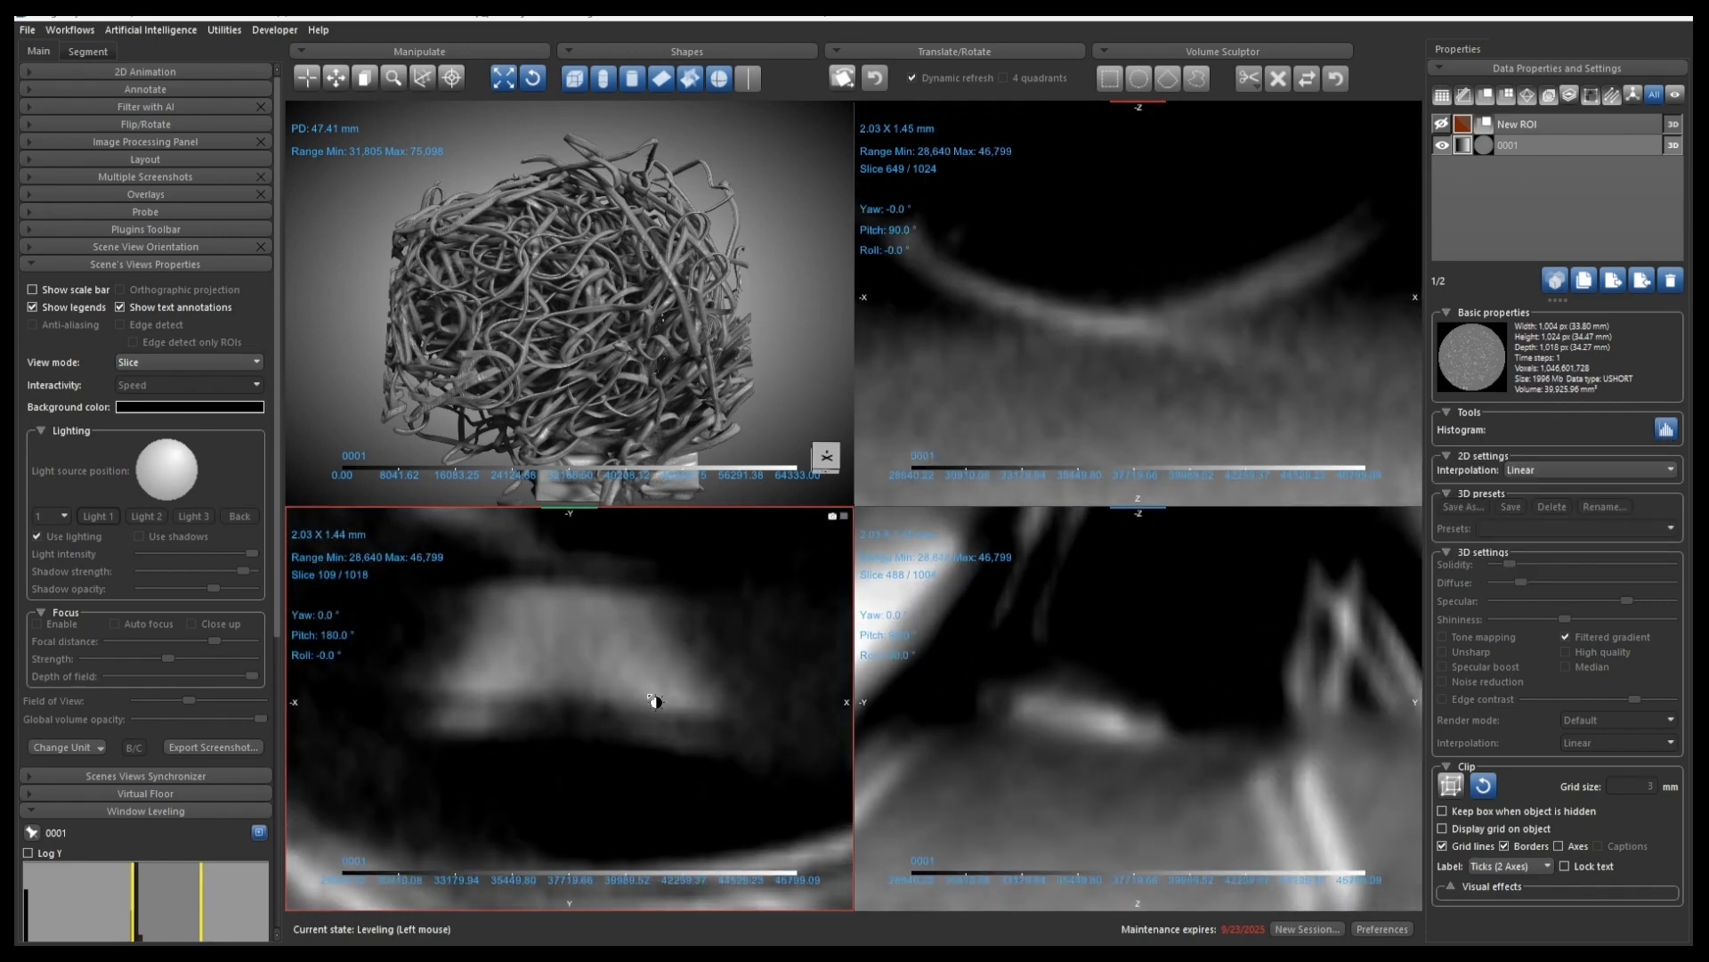
{"action": "key", "text": "Escape"}
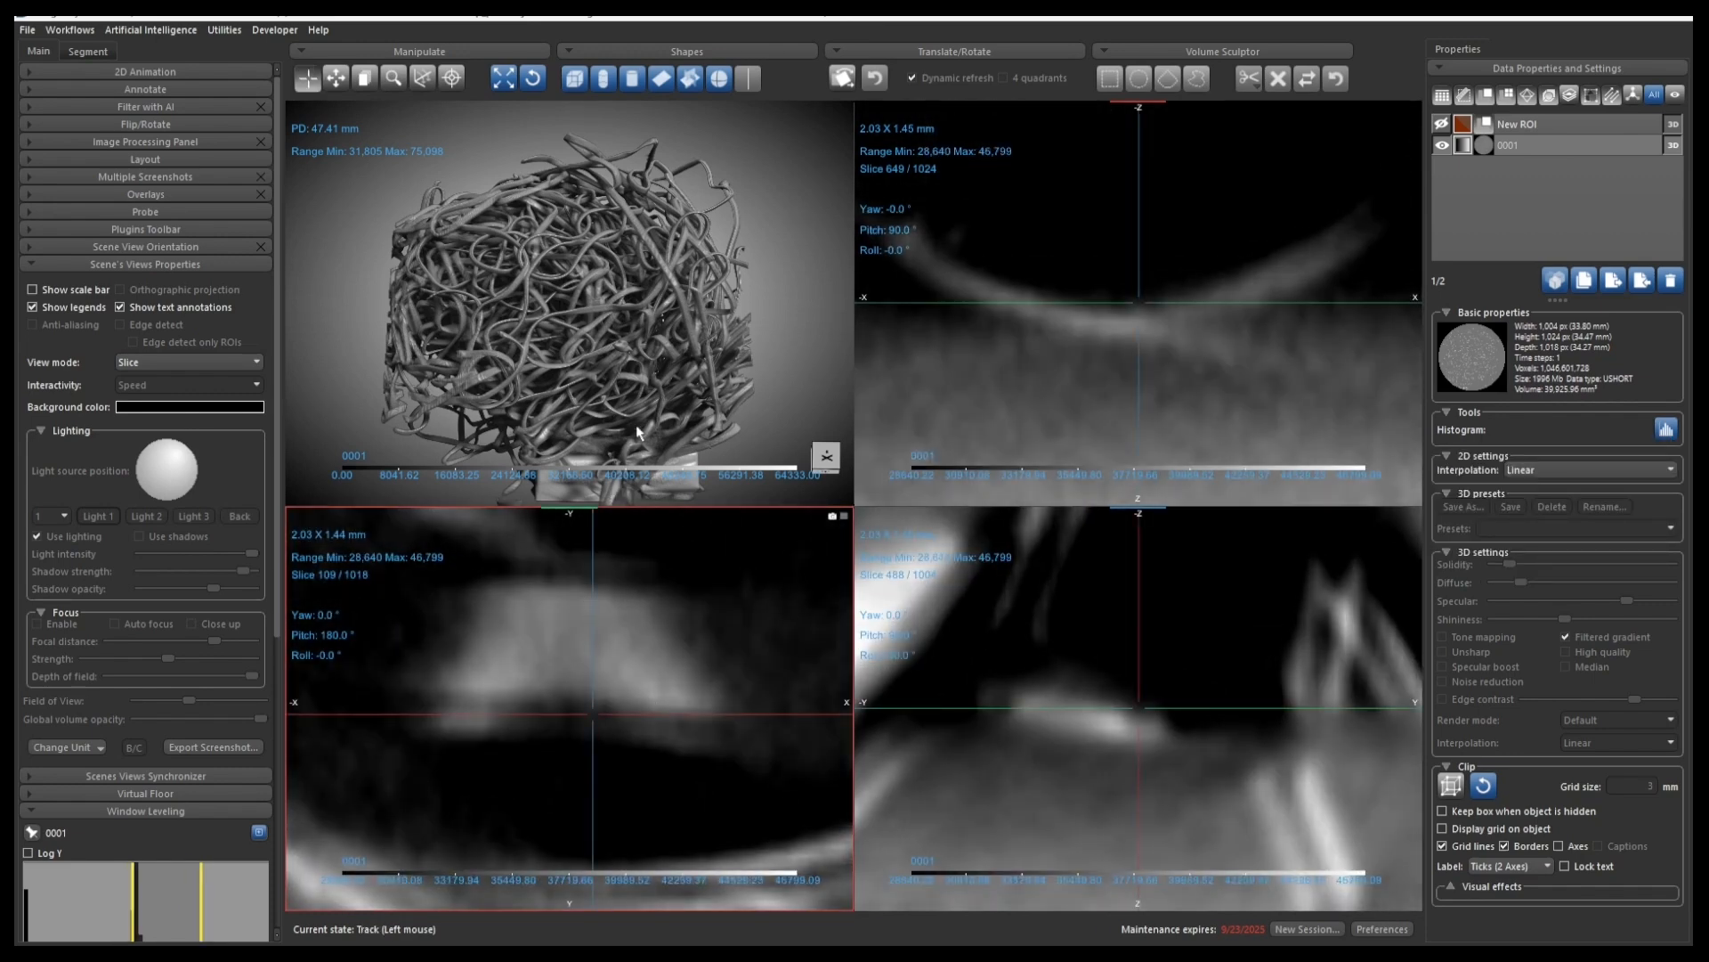
- Zoom out the XY, XZ and YZ slice views until the blocks and surrounding fibers are back in view, and reposition the XZ view
{"action": "scroll", "coordinate": [681, 650], "scroll_direction": "down", "scroll_amount": 6}
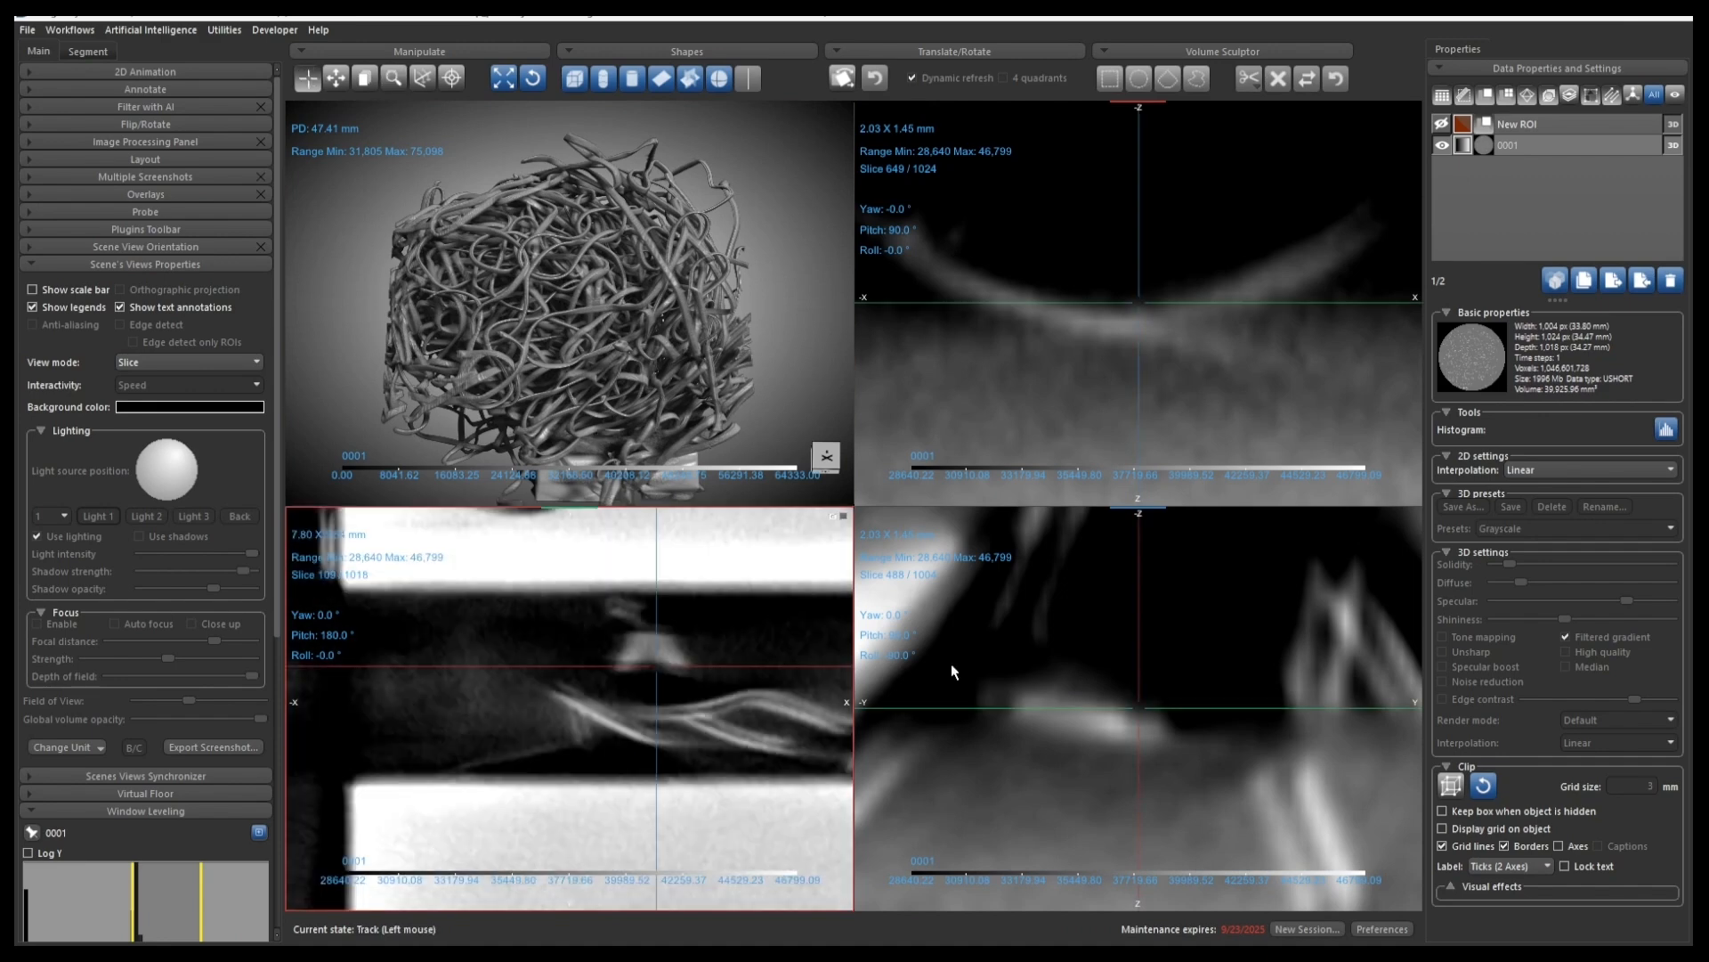
{"action": "scroll", "coordinate": [1104, 642], "scroll_direction": "down", "scroll_amount": 6}
{"action": "right_click_drag", "start_coordinate": [1054, 319], "coordinate": [1057, 72]}
{"action": "right_click_drag", "start_coordinate": [699, 744], "coordinate": [731, 470]}
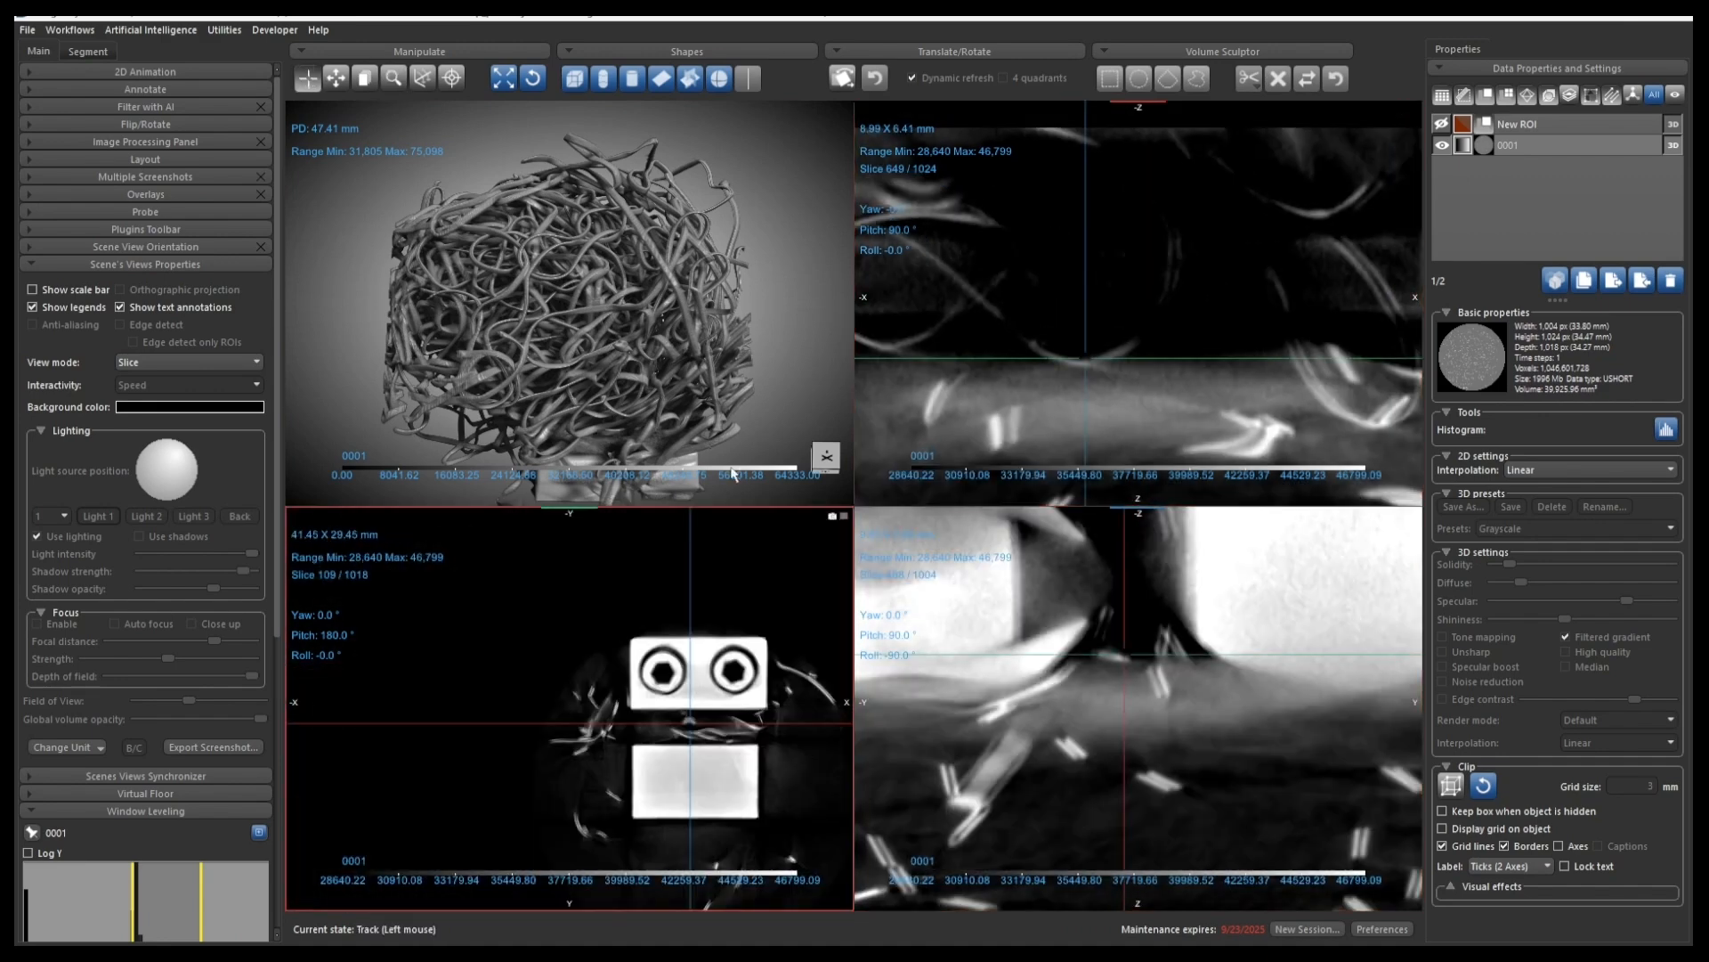
{"action": "right_click_drag", "start_coordinate": [1123, 360], "coordinate": [1119, 129]}
{"action": "right_click_drag", "start_coordinate": [1193, 805], "coordinate": [1191, 575]}
{"action": "right_click_drag", "start_coordinate": [1124, 390], "coordinate": [1122, 283]}
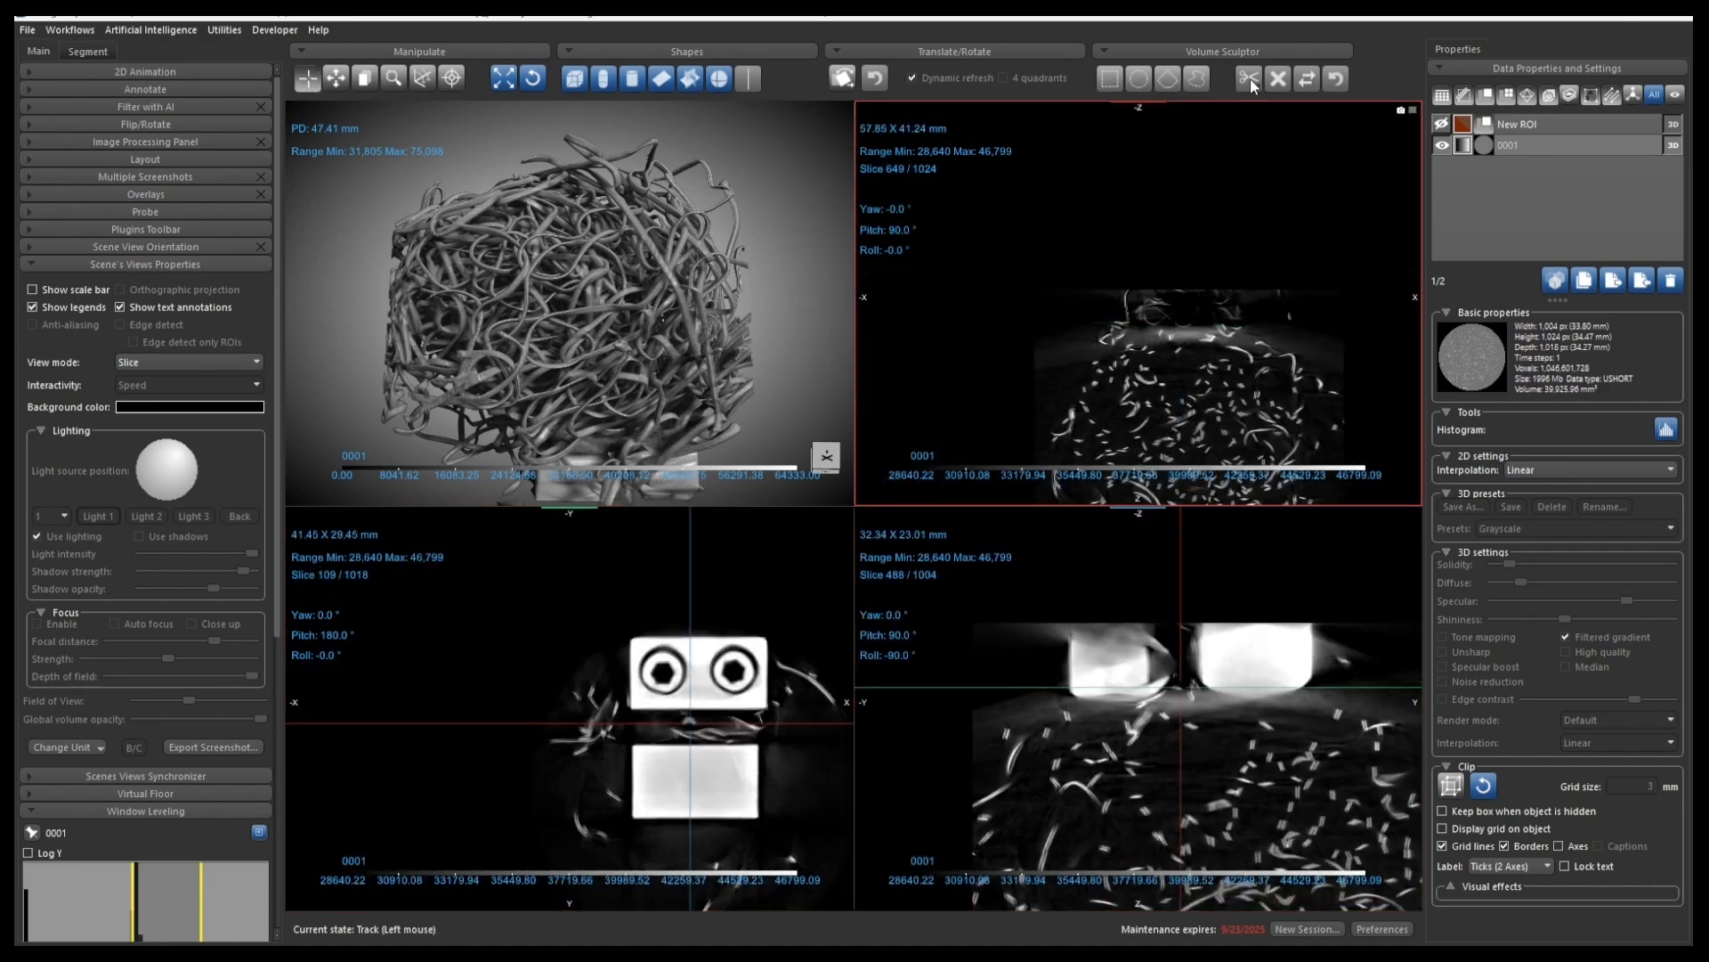
{"action": "middle_click_drag", "start_coordinate": [1121, 283], "coordinate": [1103, 170]}
- Drive the crosshair from the 3D view by tracking a point across the fiber surface to its outer edge
{"action": "left_click", "coordinate": [513, 298]}
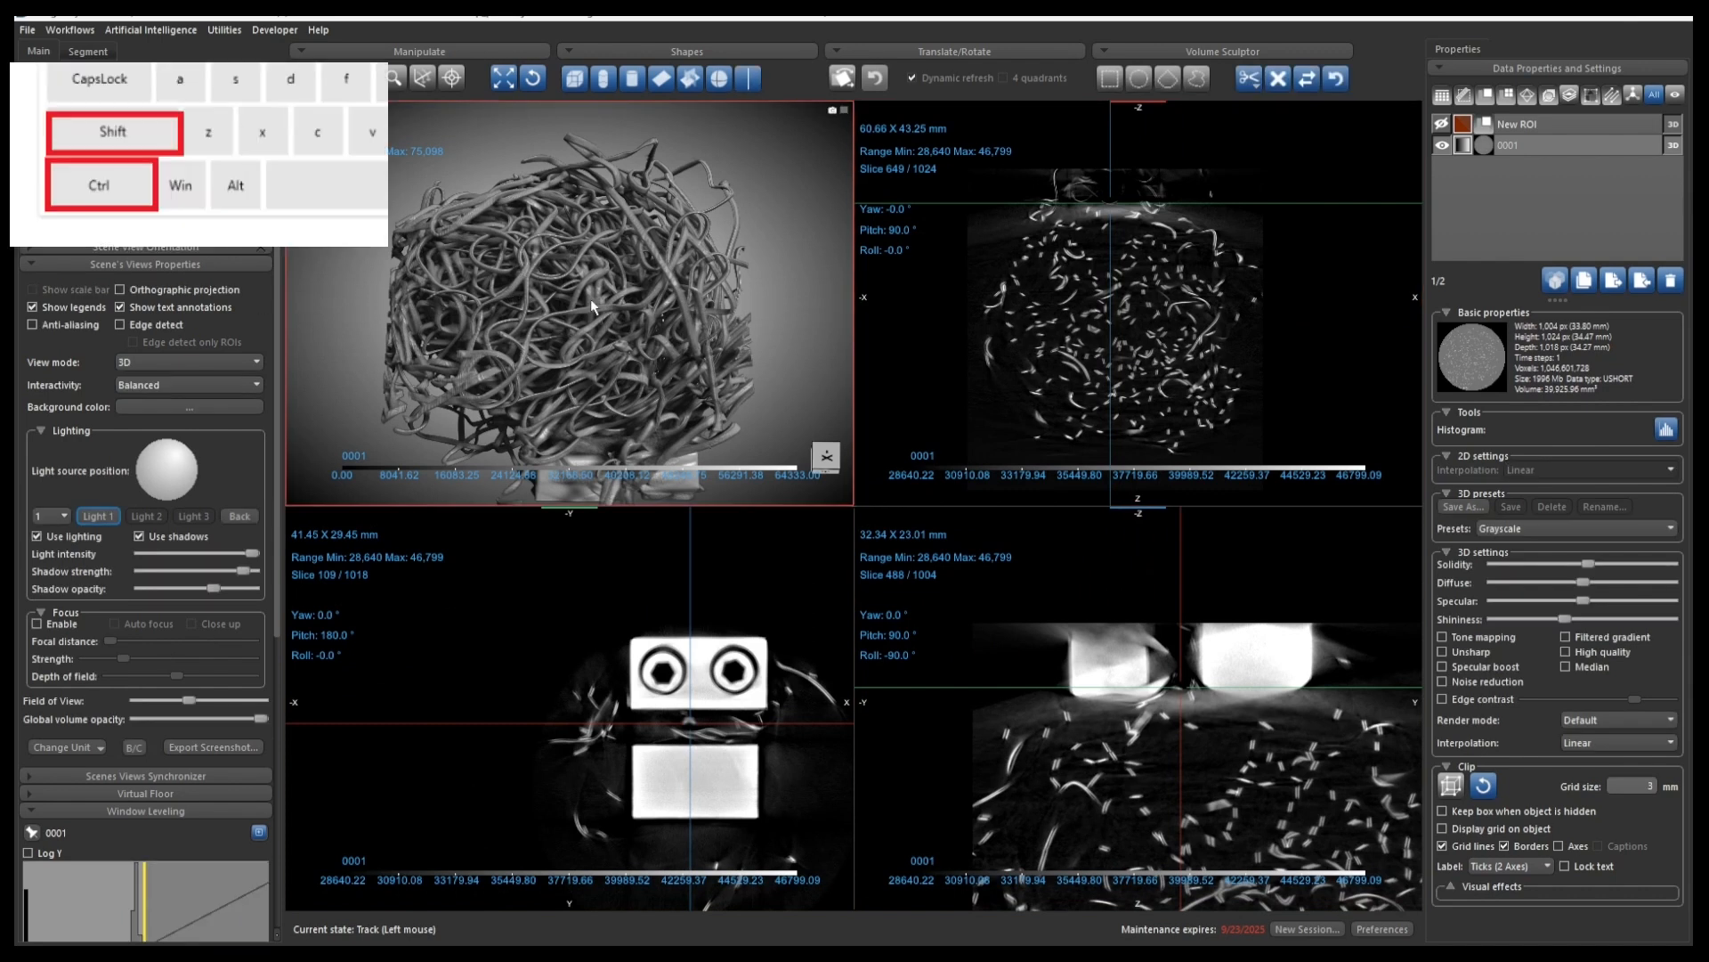
{"action": "left_click_drag", "start_coordinate": [655, 303], "coordinate": [401, 368], "text": "ctrl+shift"}
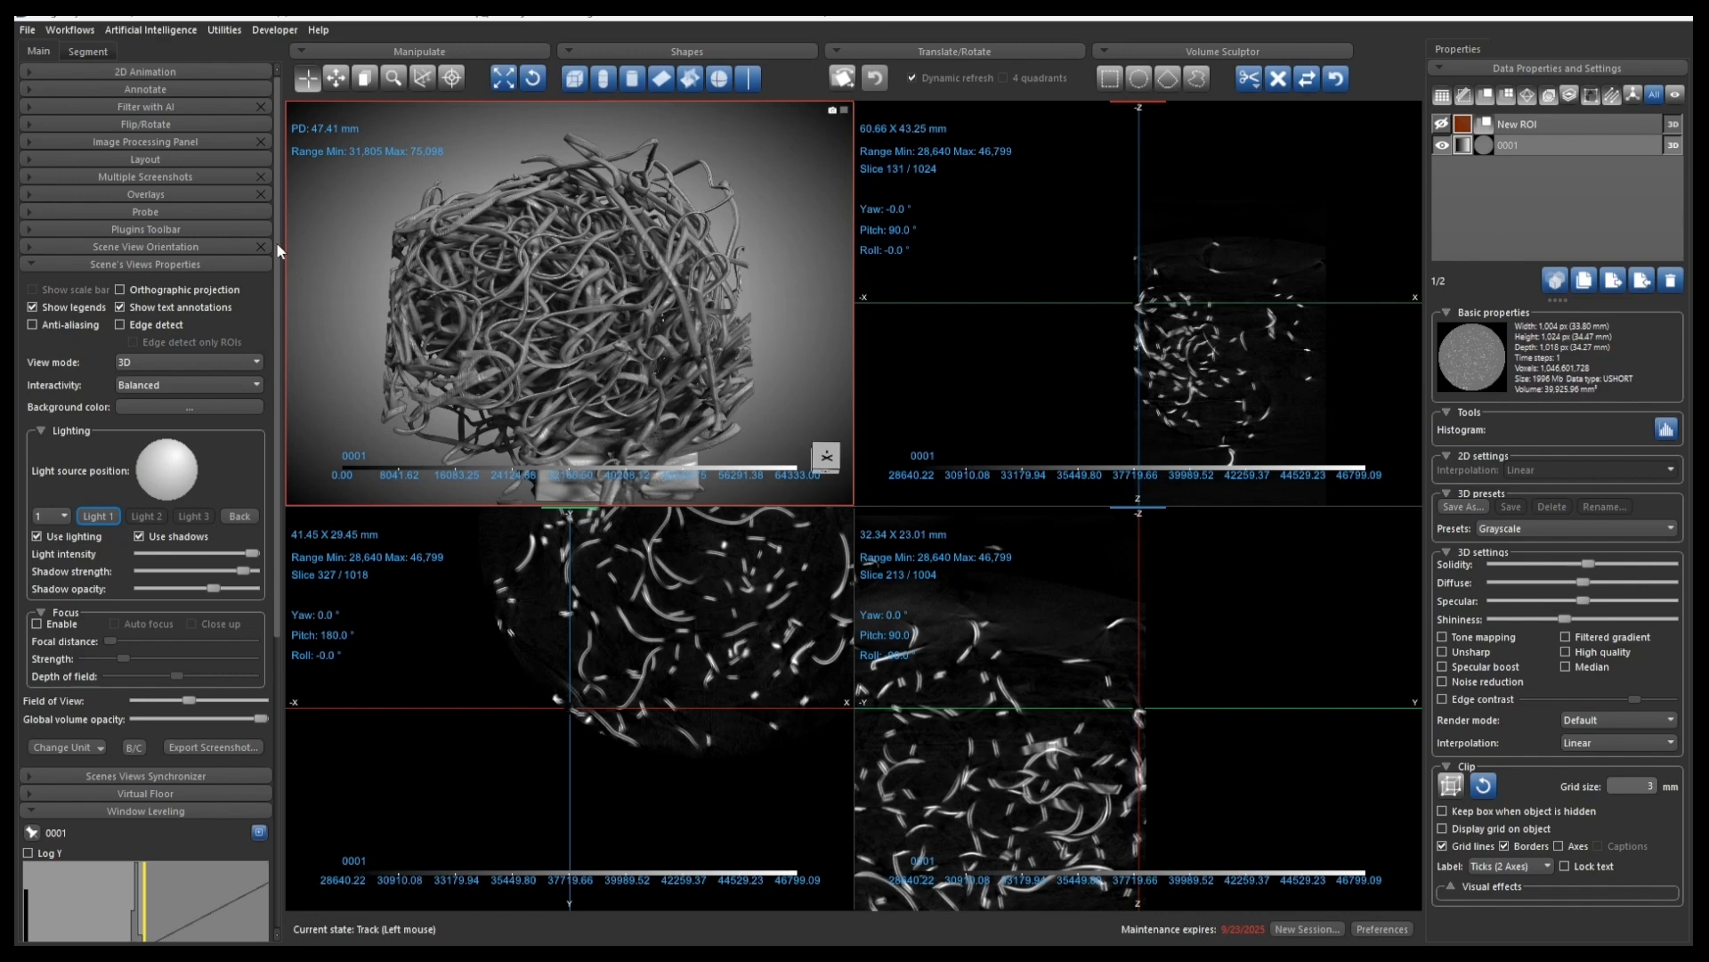
- Add five color control points along the 3D view's grayscale lookup table, from normalized position 0.17 to 0.67
{"action": "left_click_drag", "start_coordinate": [276, 242], "coordinate": [267, 630]}
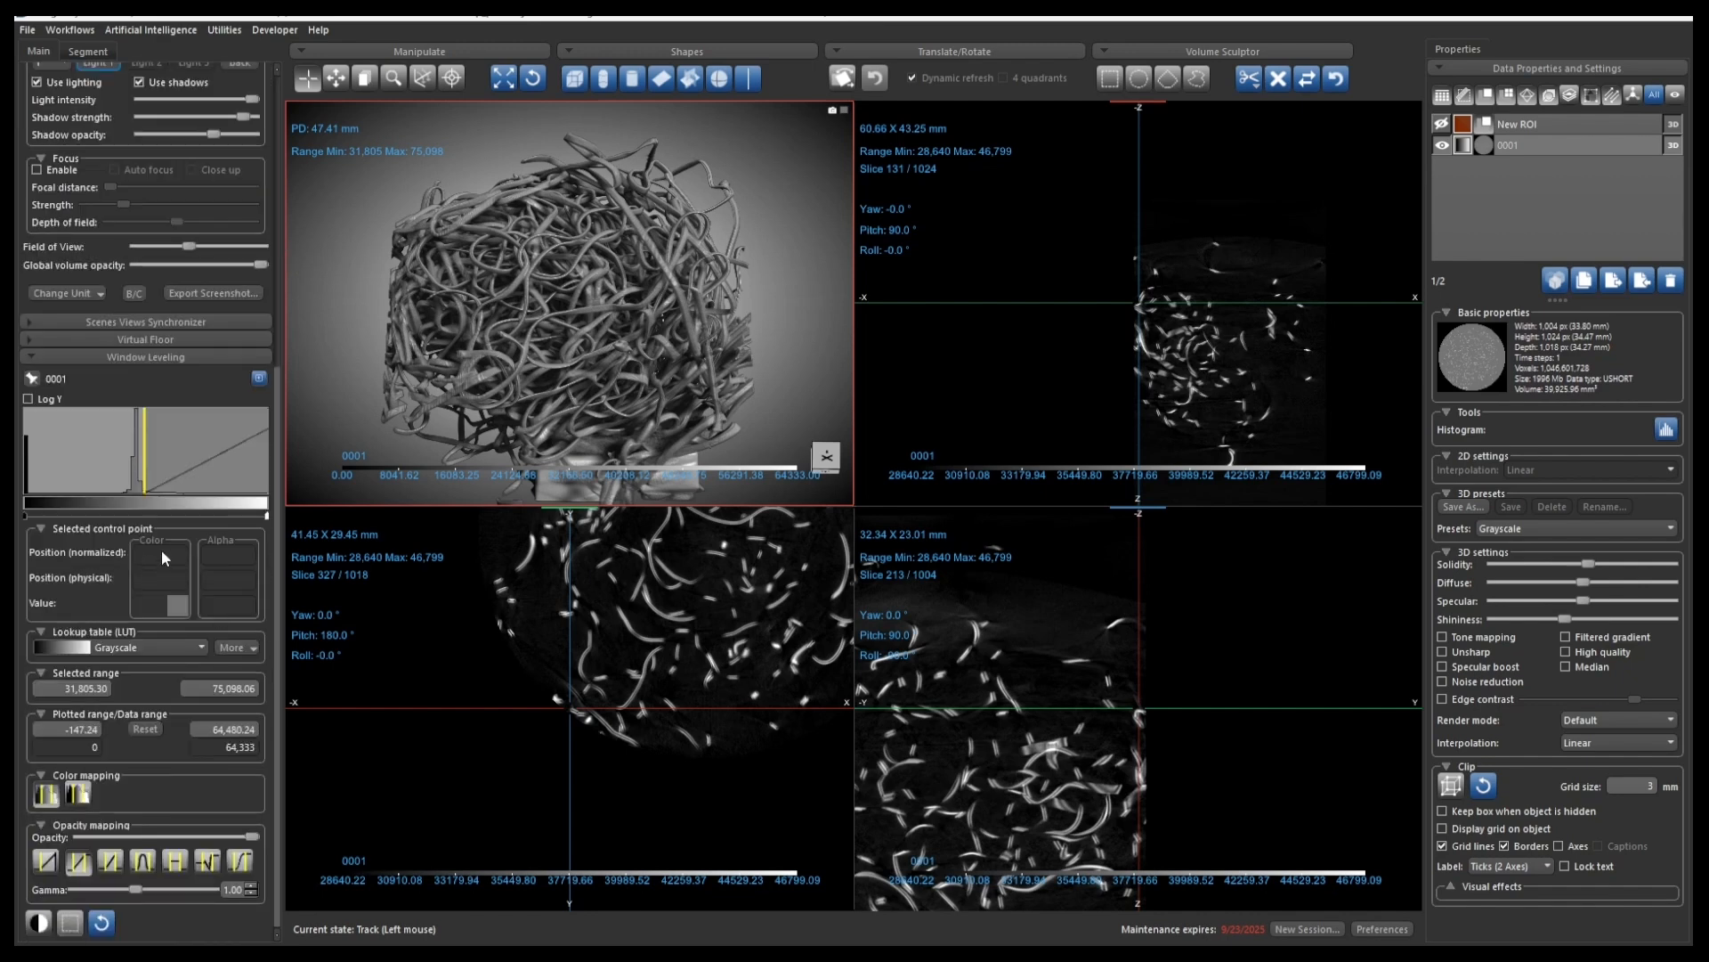
{"action": "left_click", "coordinate": [65, 519], "text": "ctrl"}
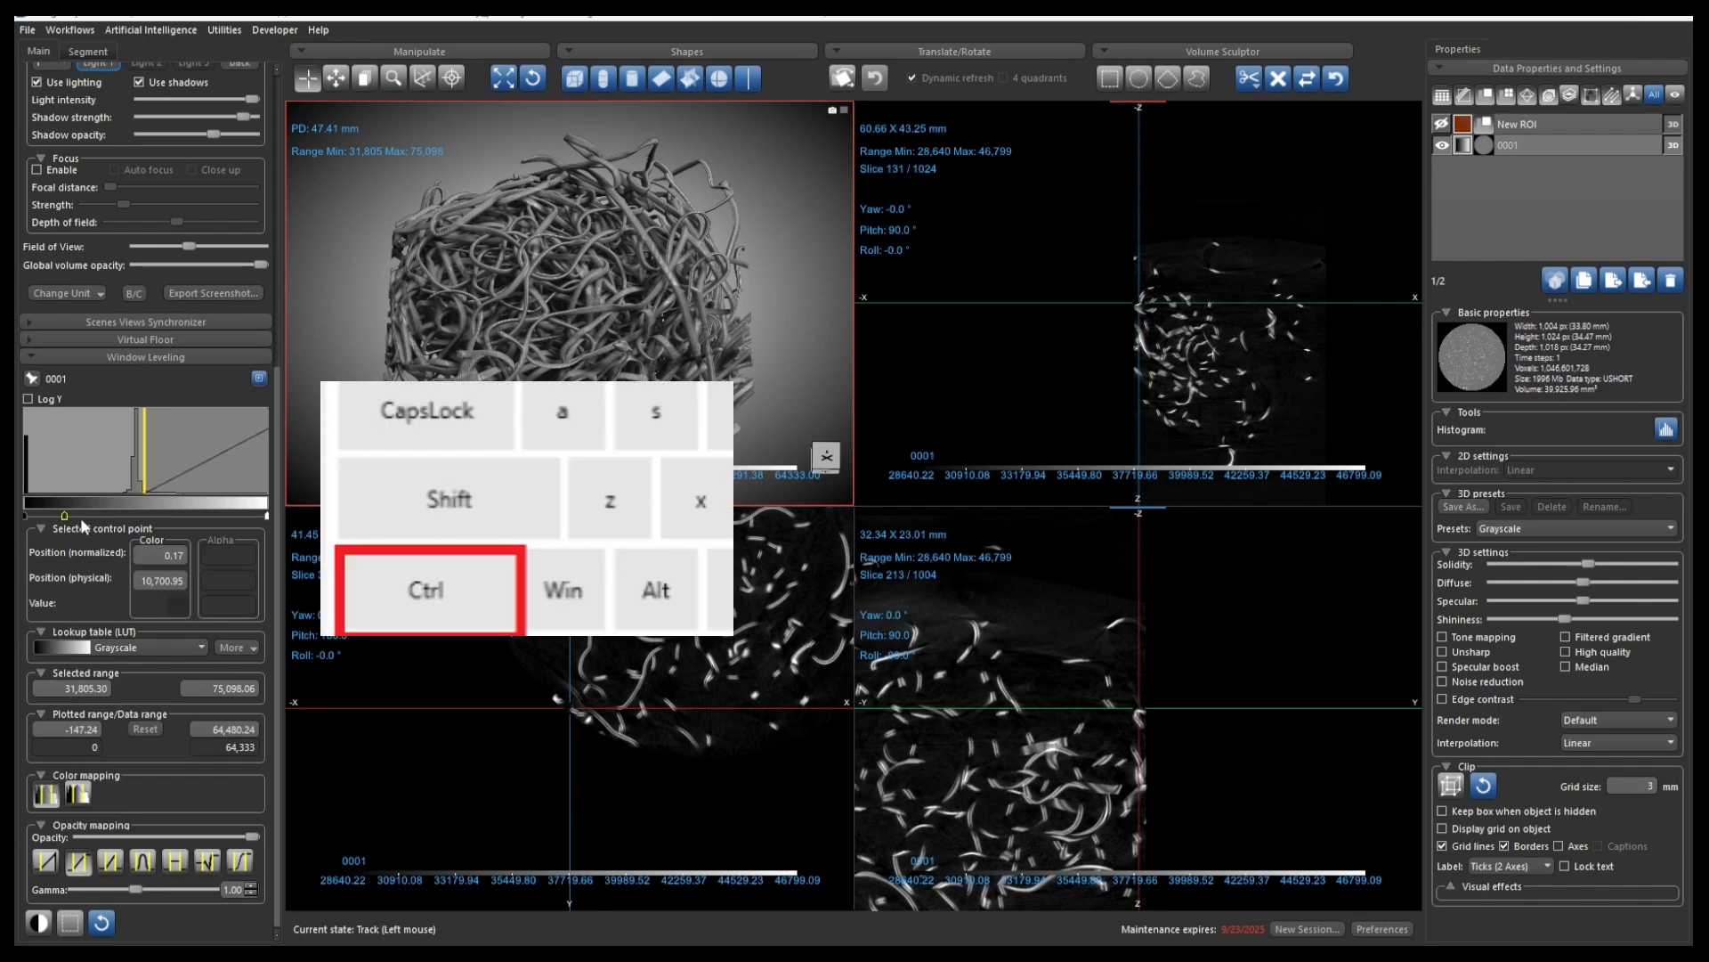
{"action": "left_click", "coordinate": [83, 519], "text": "ctrl"}
{"action": "left_click", "coordinate": [112, 518], "text": "ctrl"}
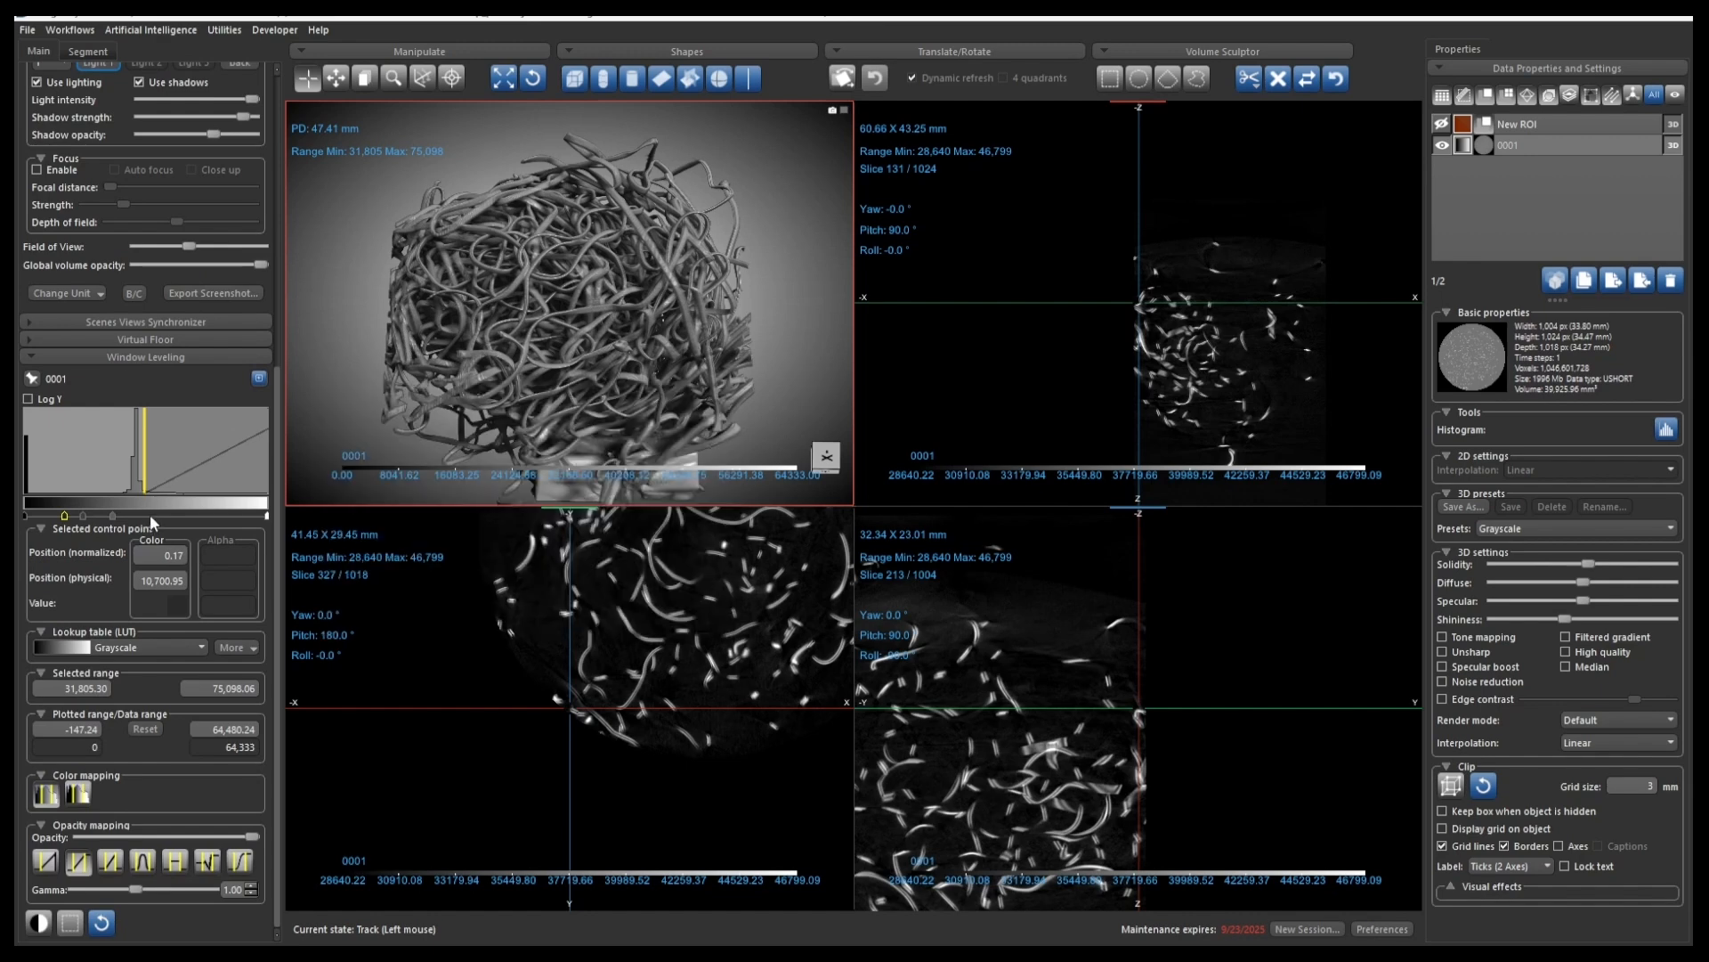
{"action": "left_click", "coordinate": [150, 517], "text": "ctrl"}
{"action": "left_click", "coordinate": [188, 517], "text": "ctrl"}
- Open the color editor for the control point at normalized position 0.67, close it without changes, and delete that point
{"action": "left_click", "coordinate": [182, 611]}
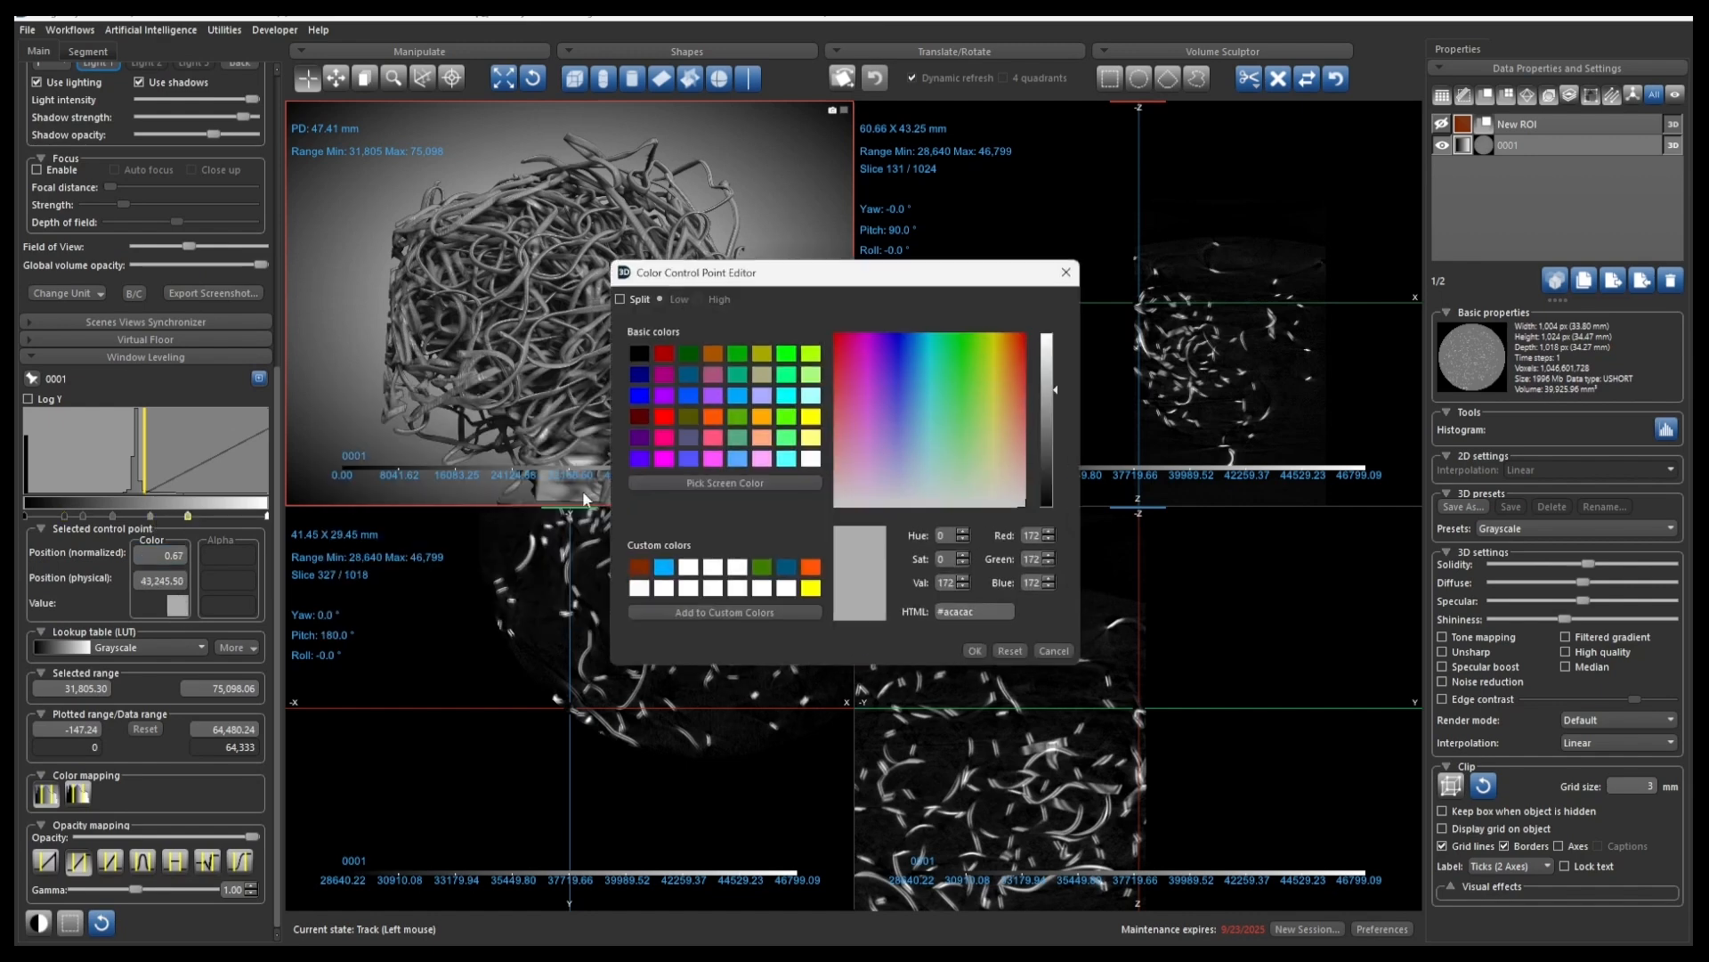
{"action": "left_click", "coordinate": [1074, 271]}
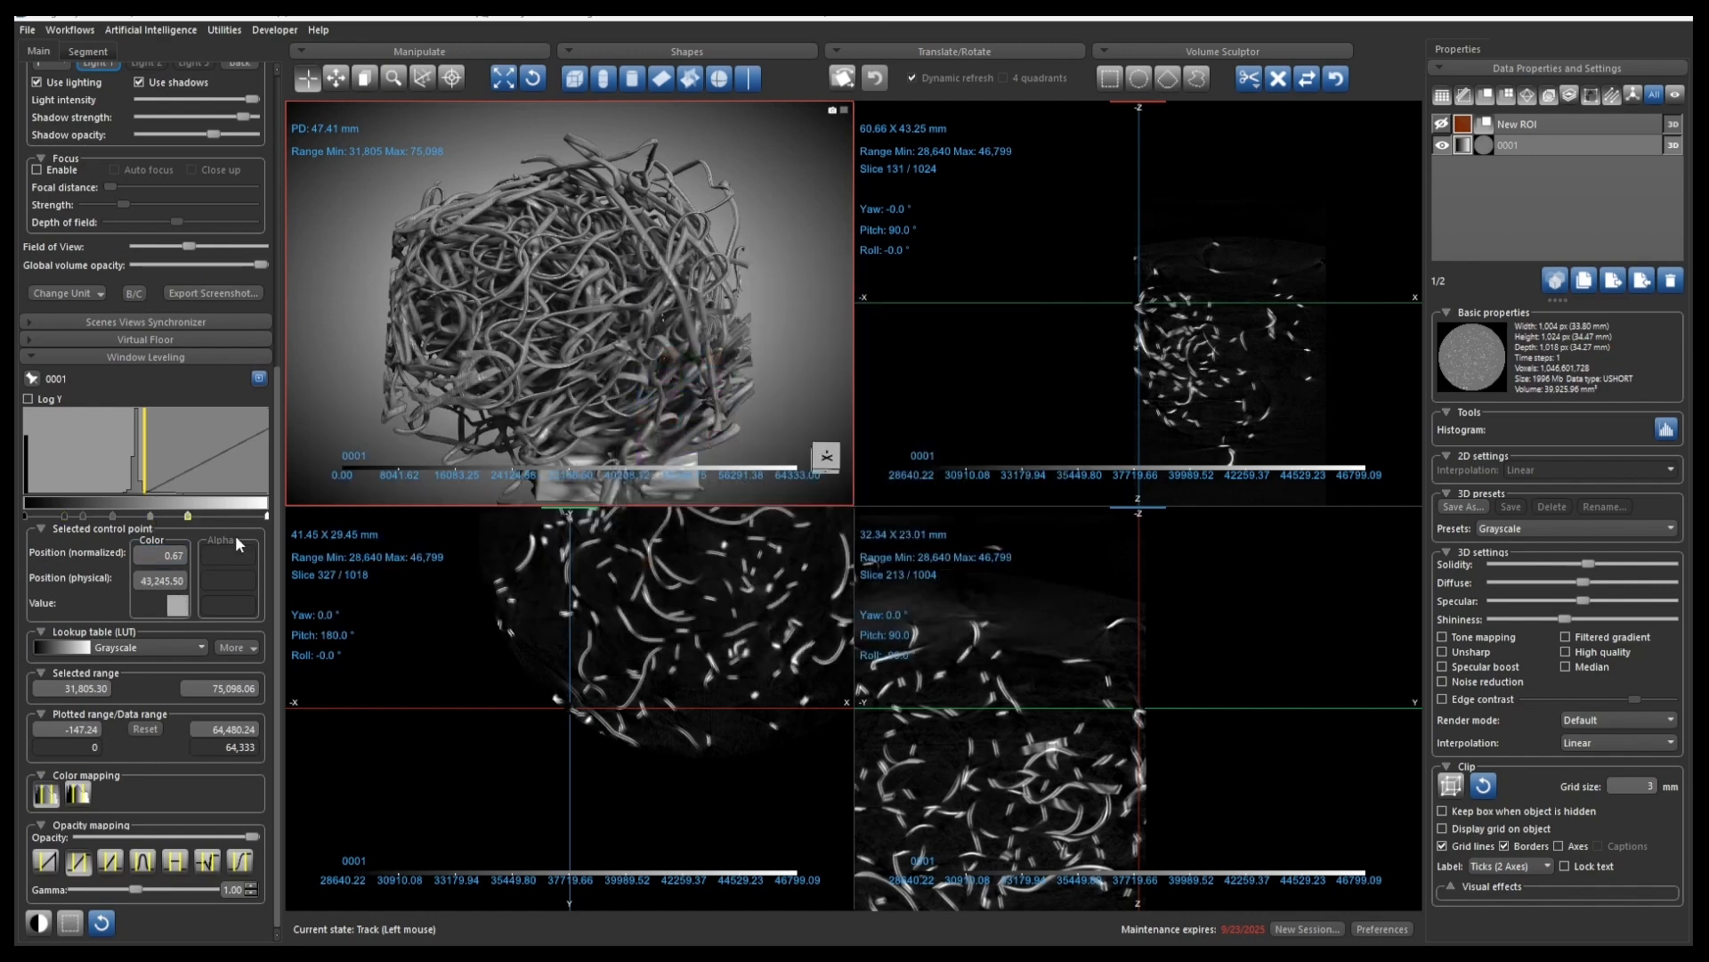
{"action": "left_click", "coordinate": [188, 517], "text": "shift"}
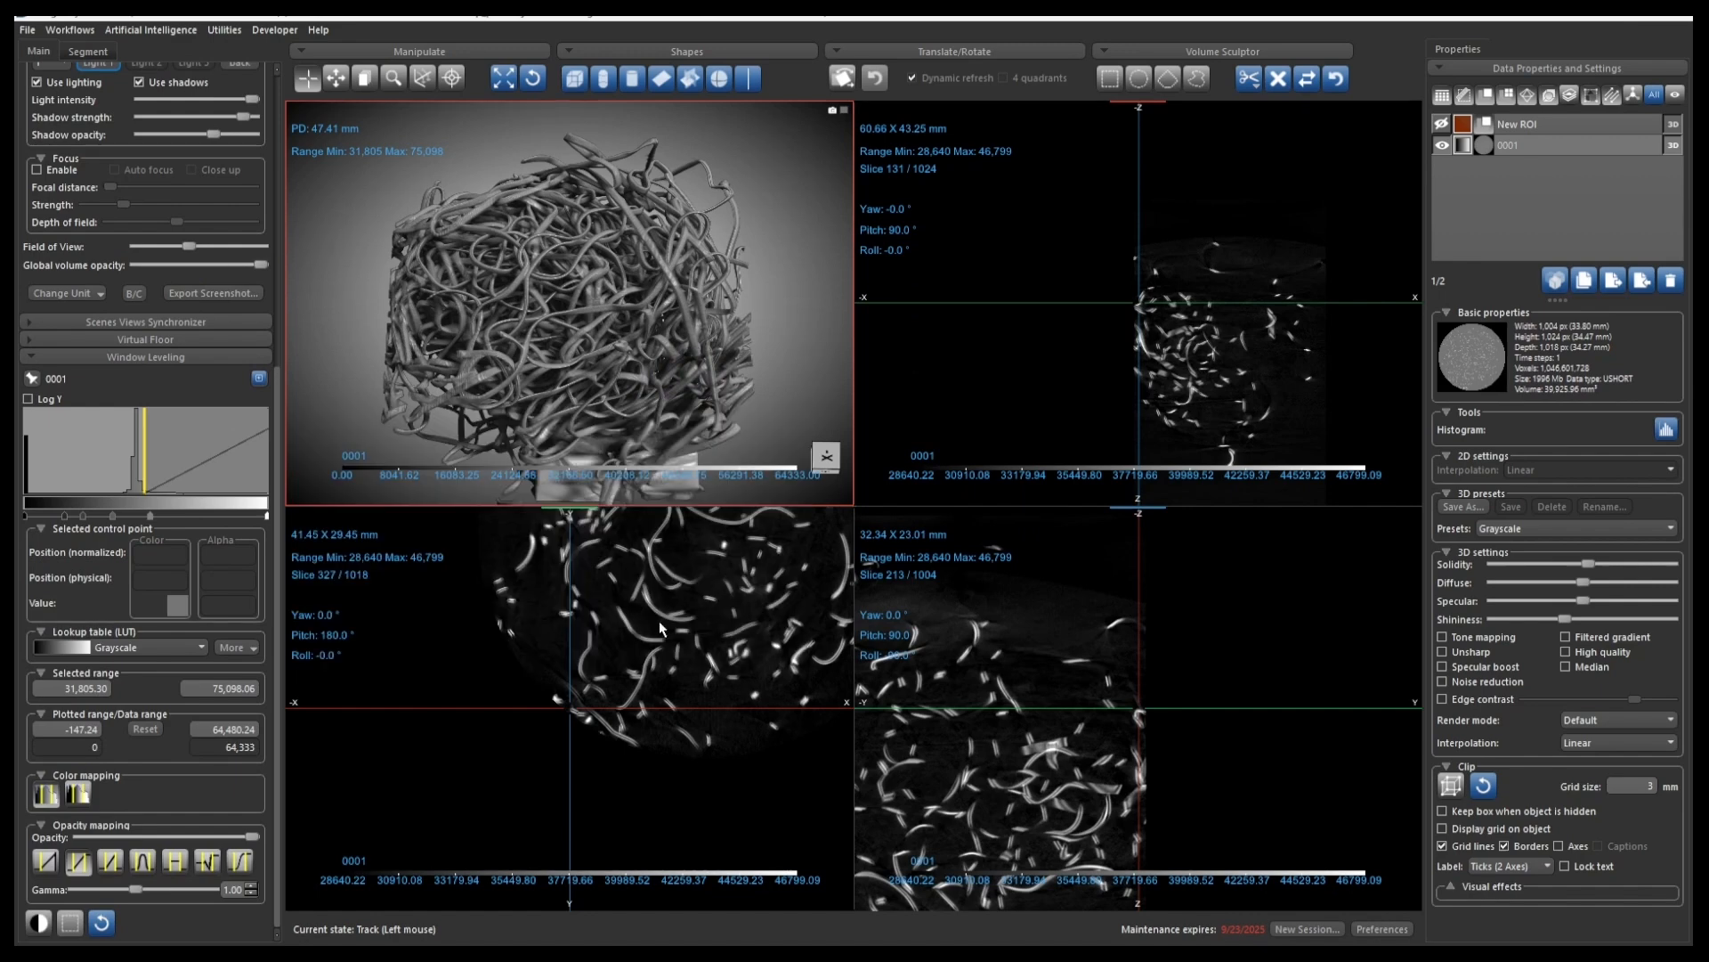
- Reset the scene's views to their default positions and orientation, then maximize the 3D view
{"action": "left_click", "coordinate": [761, 626]}
{"action": "left_click", "coordinate": [532, 78]}
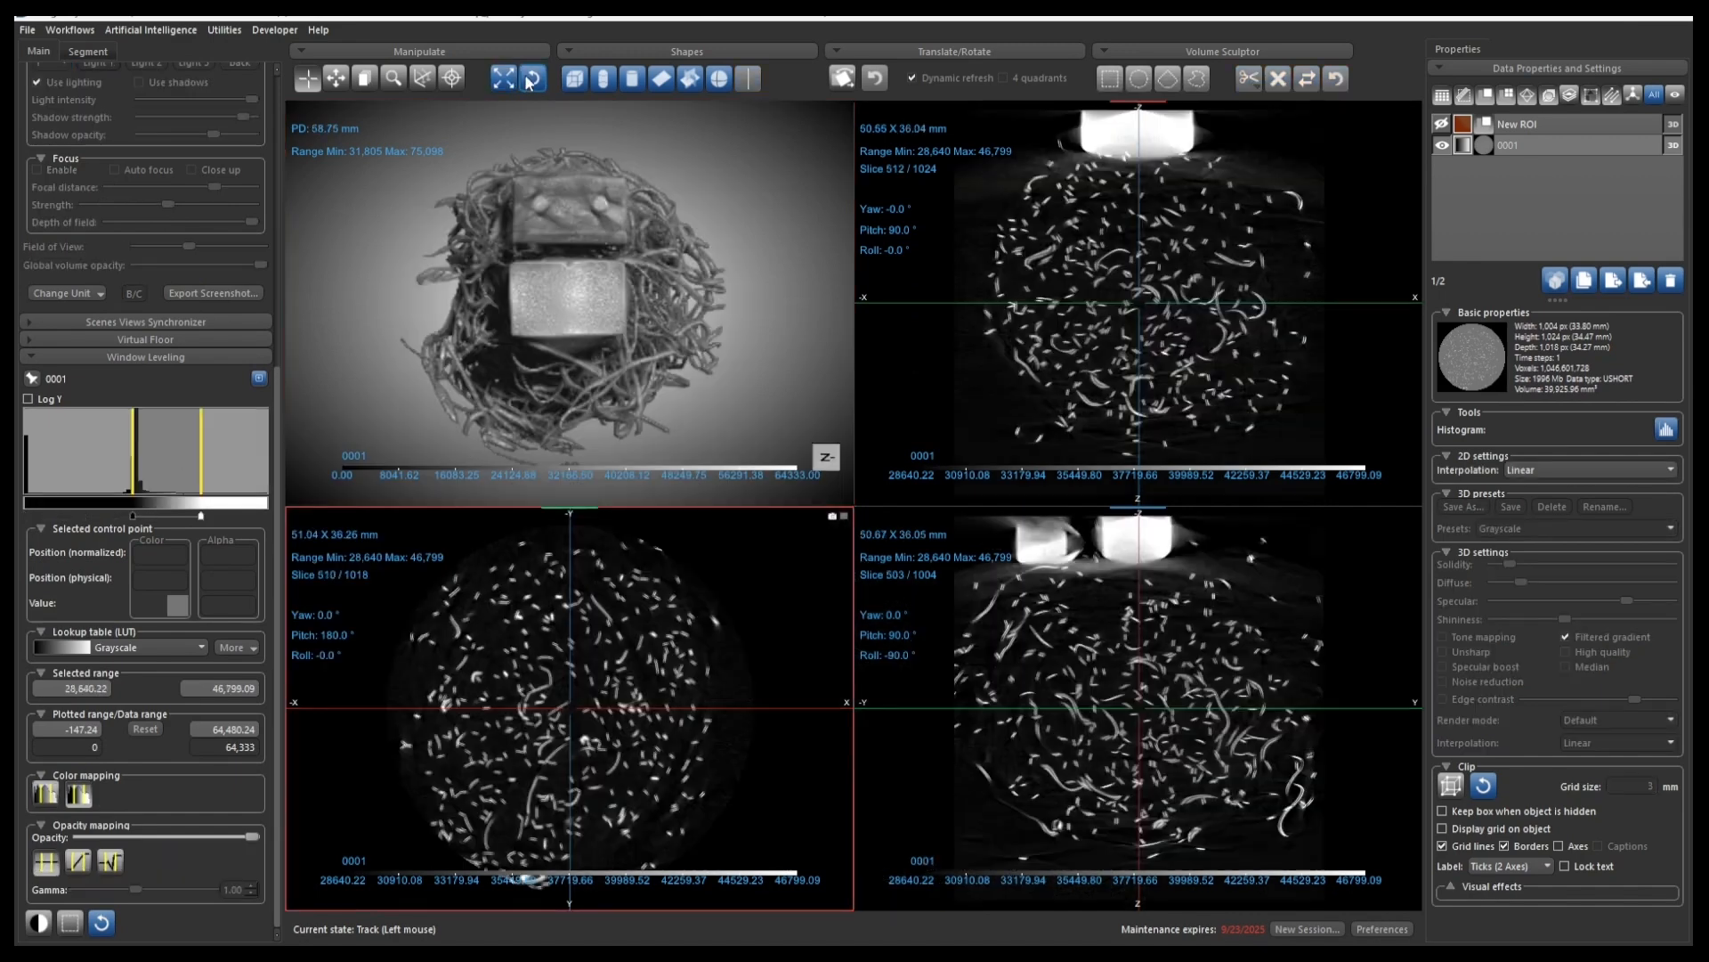
{"action": "double_click", "coordinate": [582, 196]}
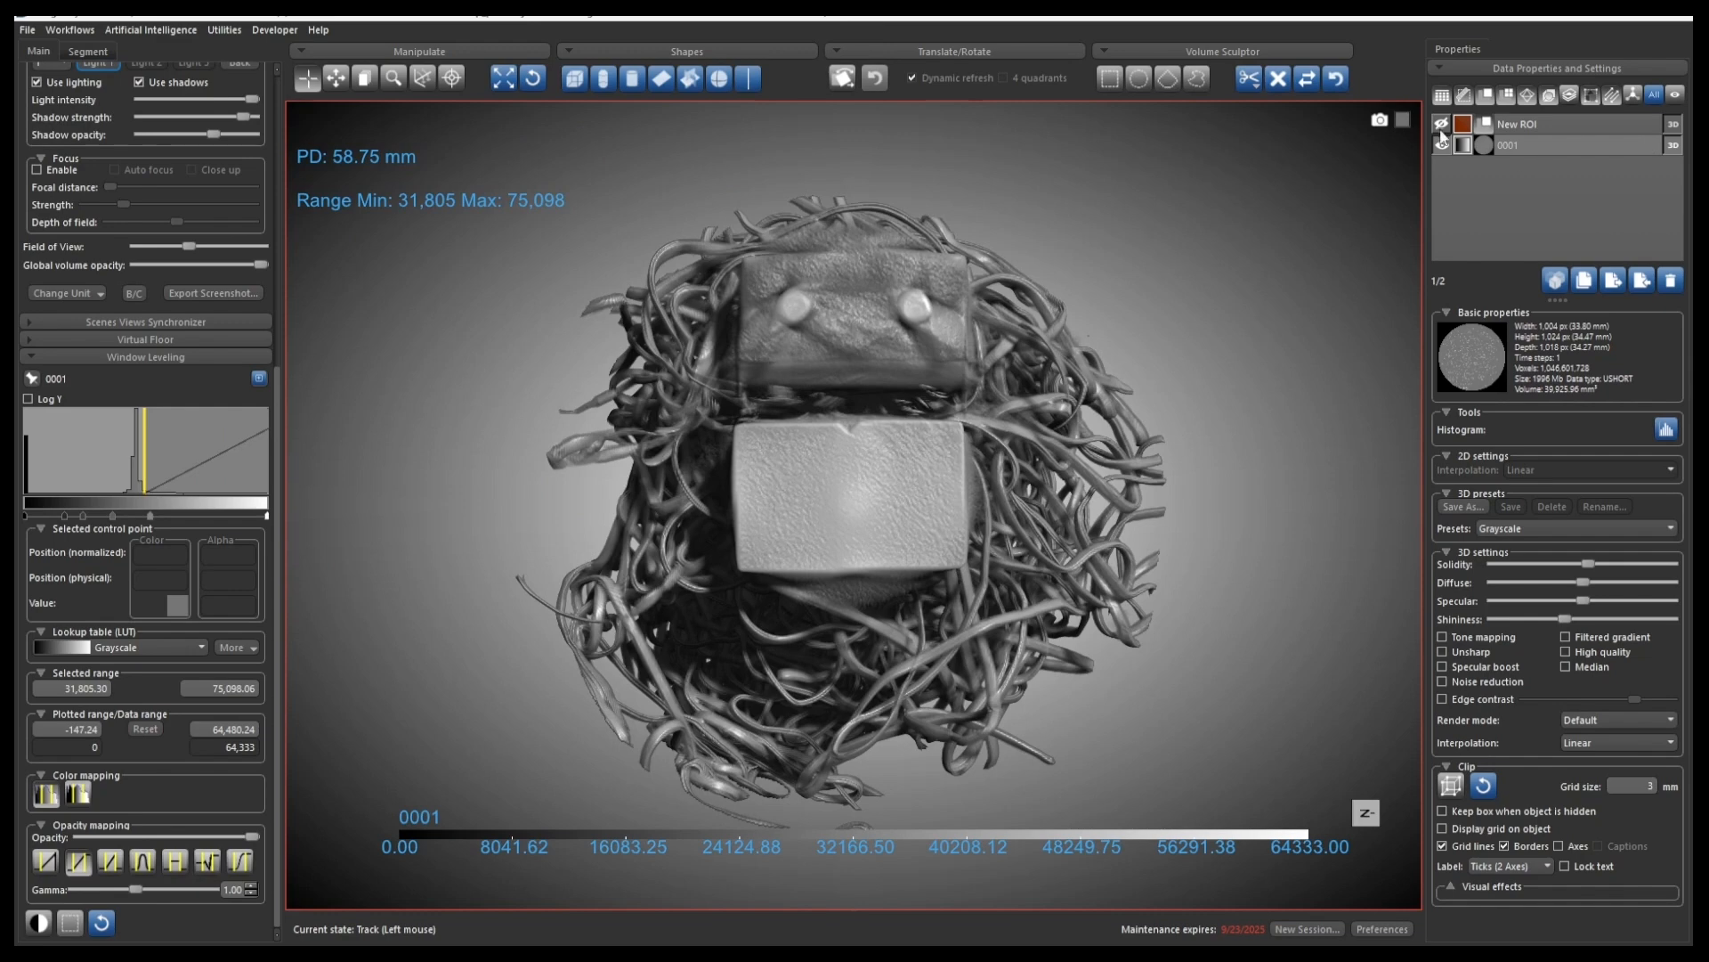
- Show the New ROI in the 3D view, rotate the model, and toggle the animation timeline open, closed and open again
{"action": "left_click", "coordinate": [1442, 124]}
{"action": "mouse_move", "coordinate": [981, 359]}
{"action": "left_mouse_down"}
{"action": "mouse_move", "coordinate": [819, 714]}
{"action": "mouse_move", "coordinate": [745, 766]}
{"action": "mouse_move", "coordinate": [700, 499]}
{"action": "left_mouse_up"}
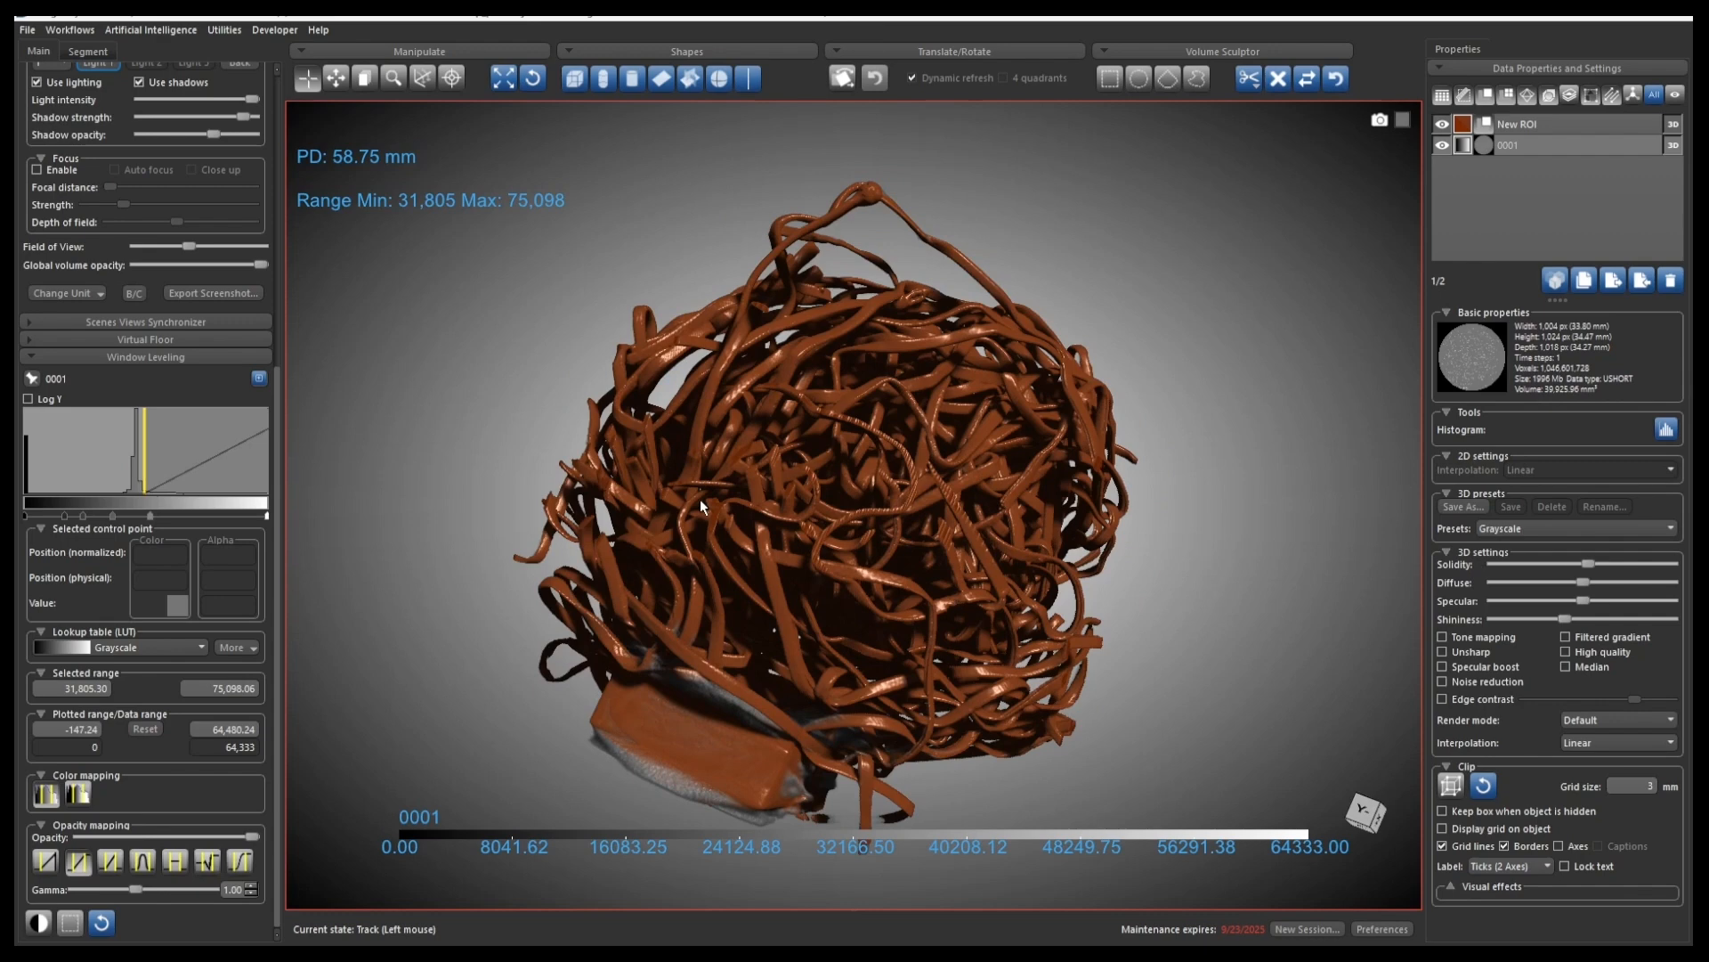
{"action": "key", "text": "m"}
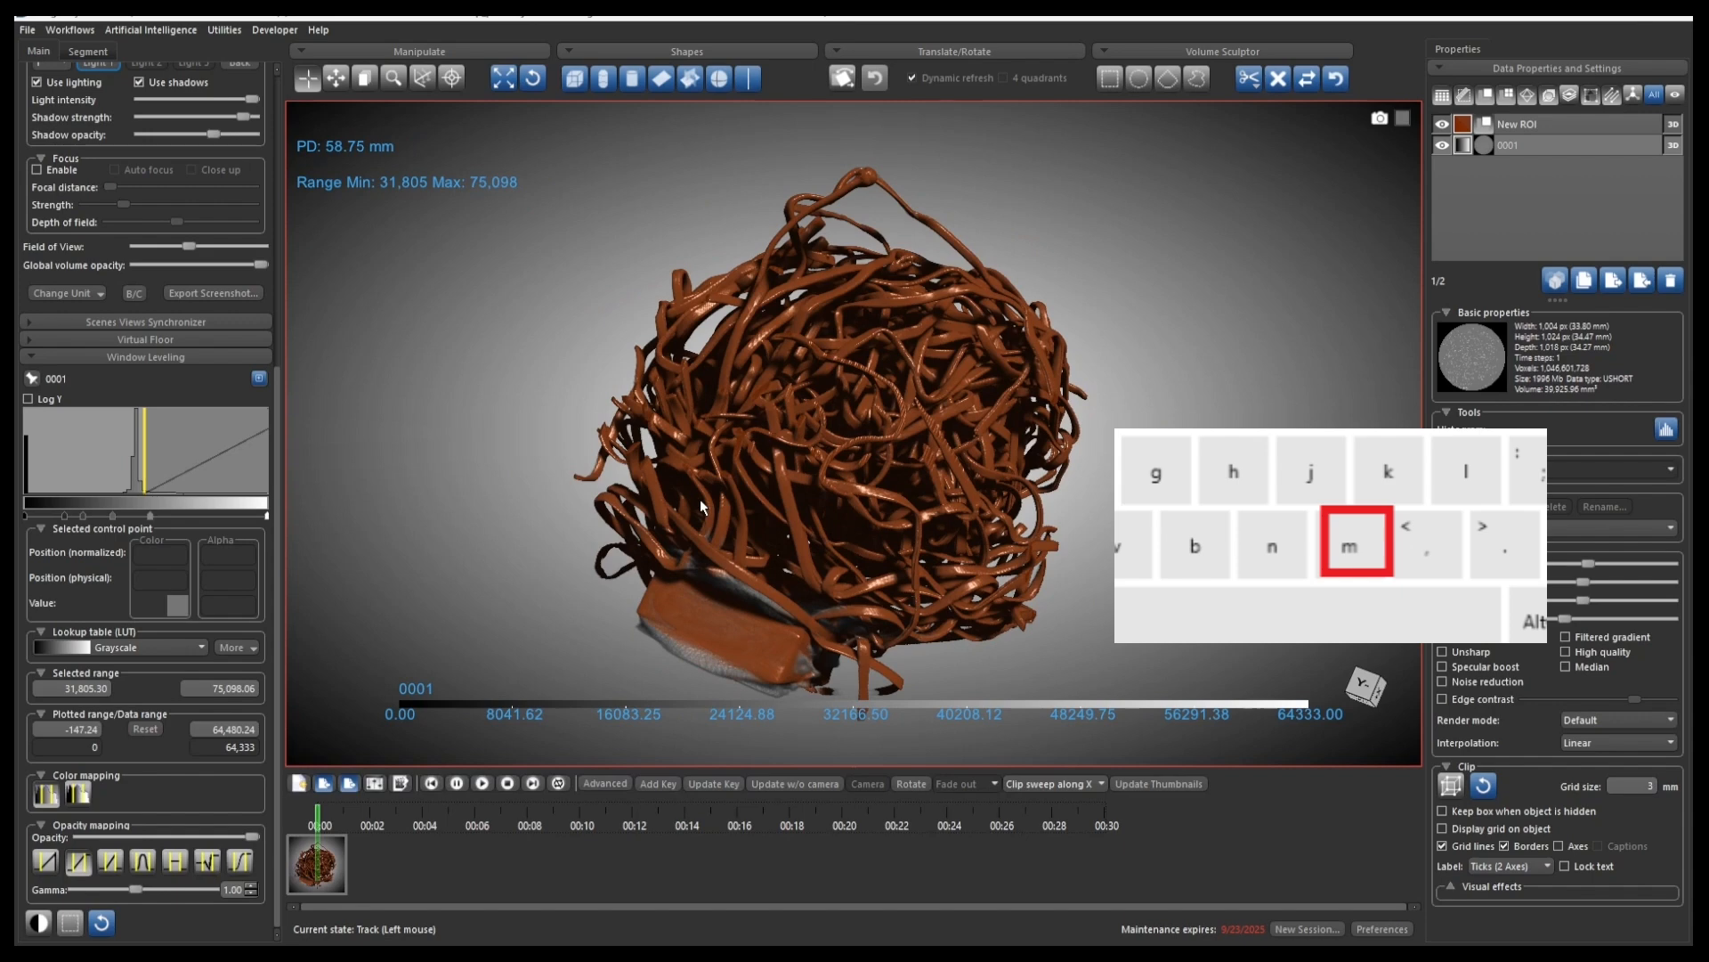
{"action": "key", "text": "m"}
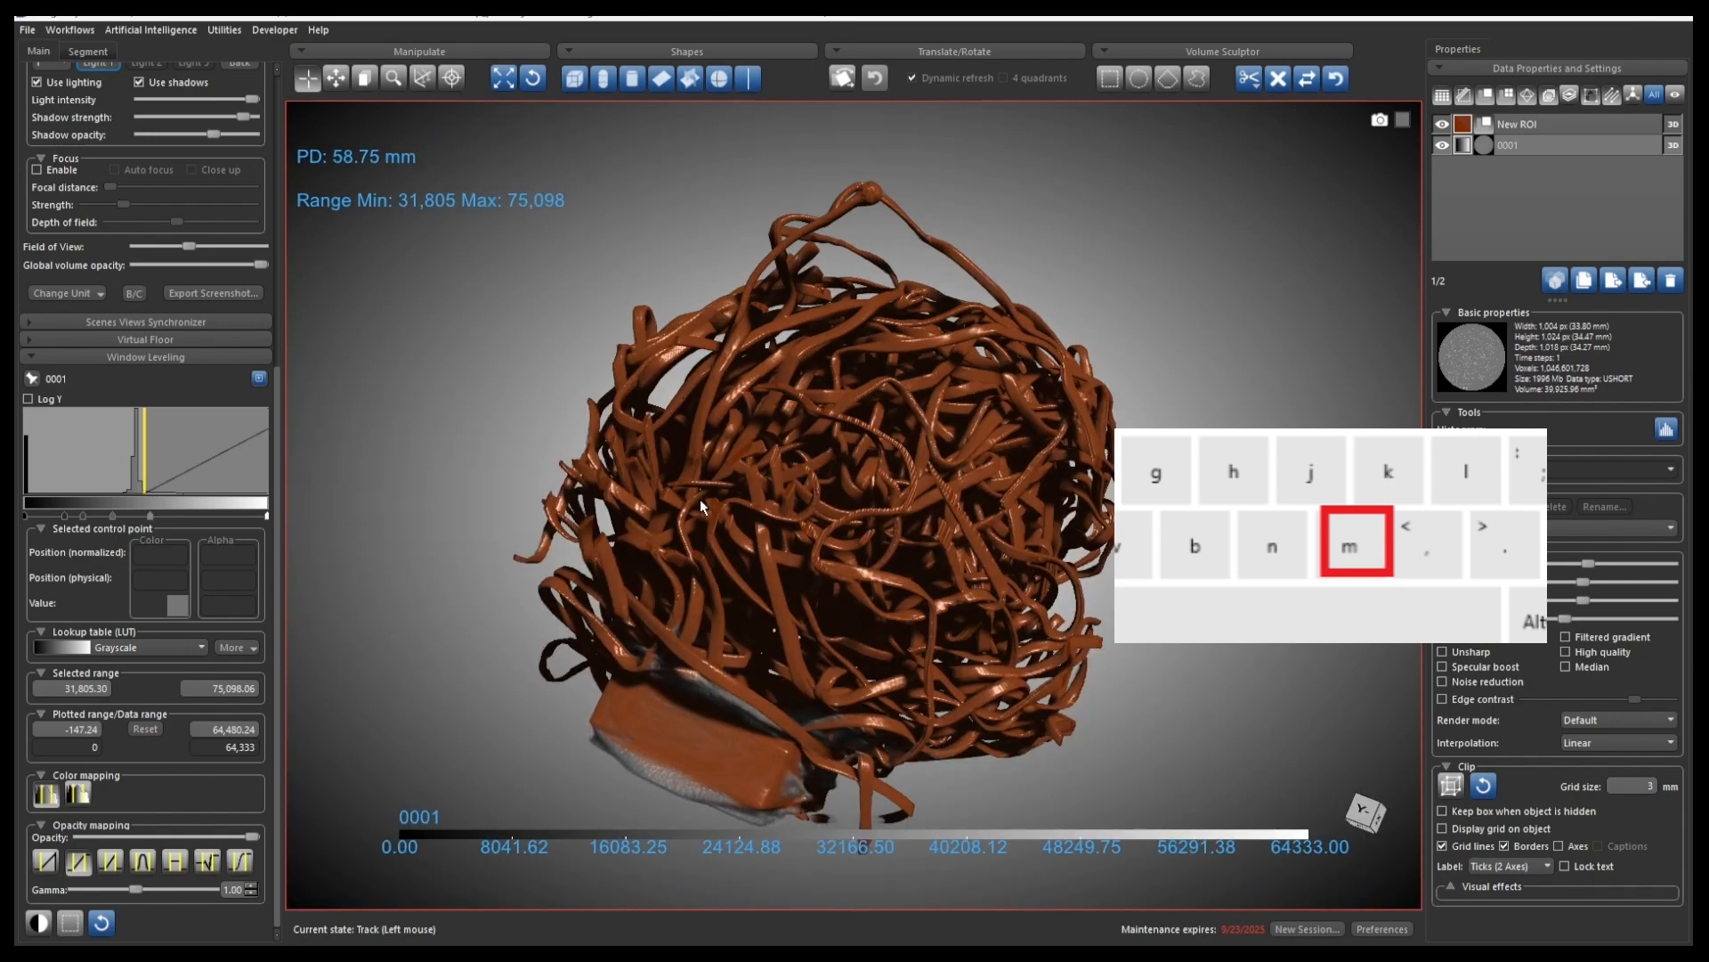
{"action": "key", "text": "m"}
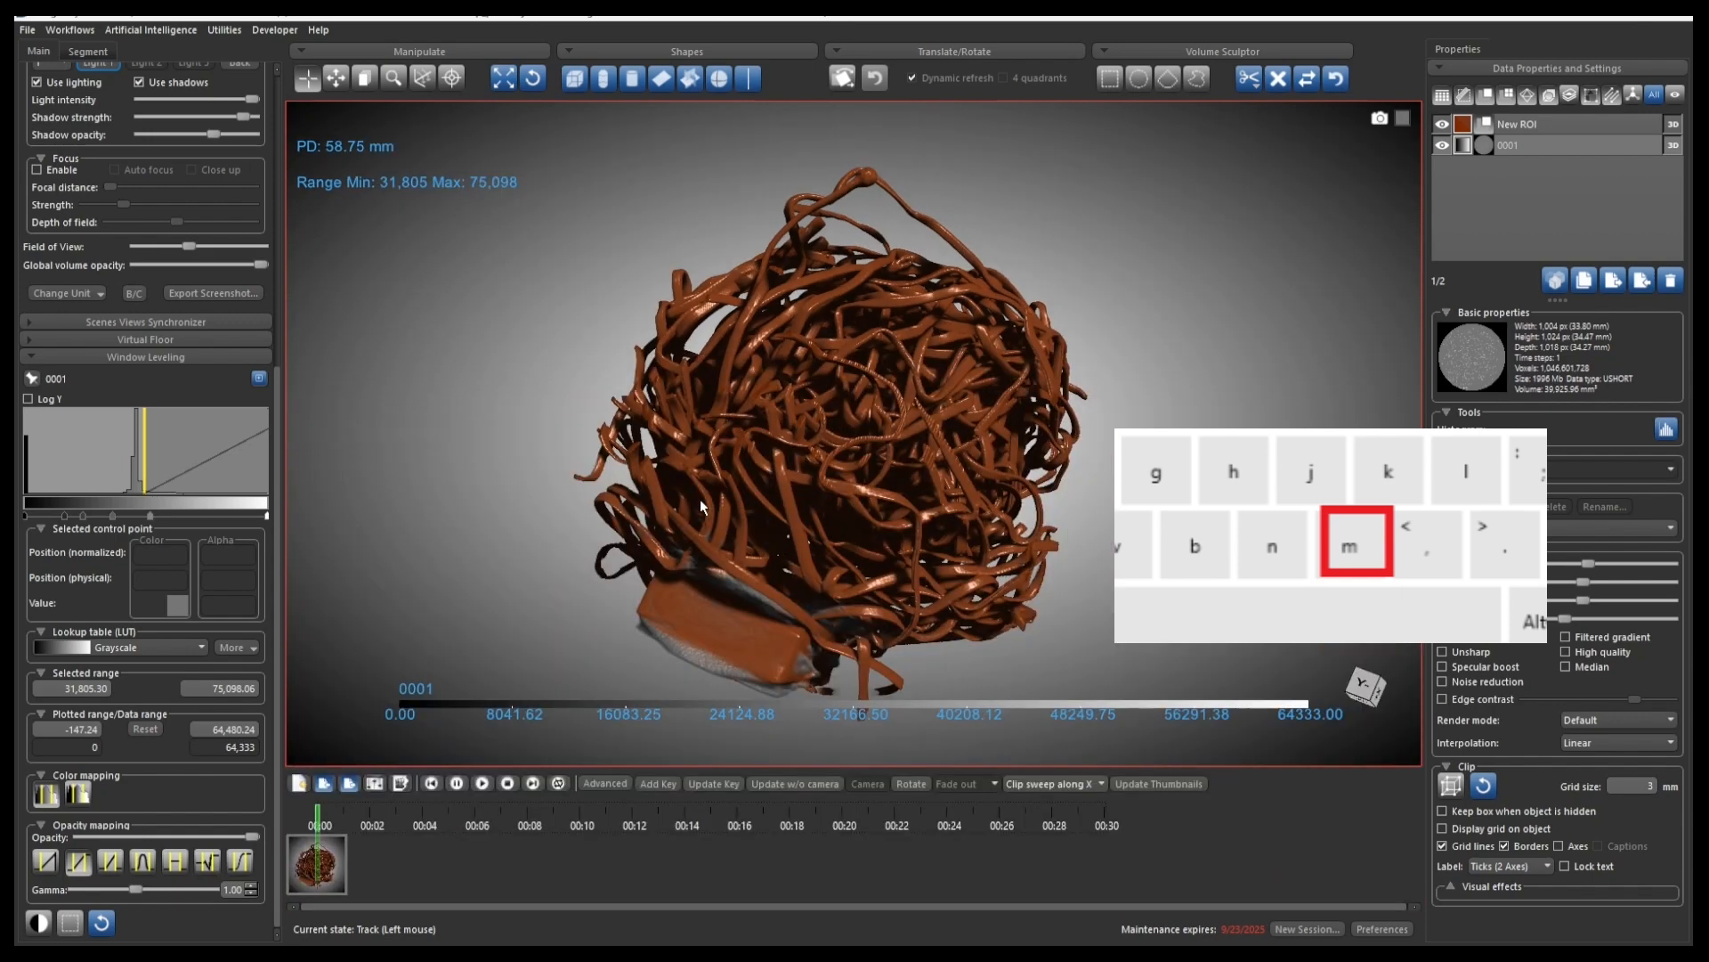
- Add three key frames to the animation timeline, rotating the 3D model to a different orientation for each one
{"action": "mouse_move", "coordinate": [700, 504]}
{"action": "left_mouse_down"}
{"action": "mouse_move", "coordinate": [1095, 558]}
{"action": "mouse_move", "coordinate": [629, 503]}
{"action": "mouse_move", "coordinate": [713, 518]}
{"action": "left_mouse_up"}
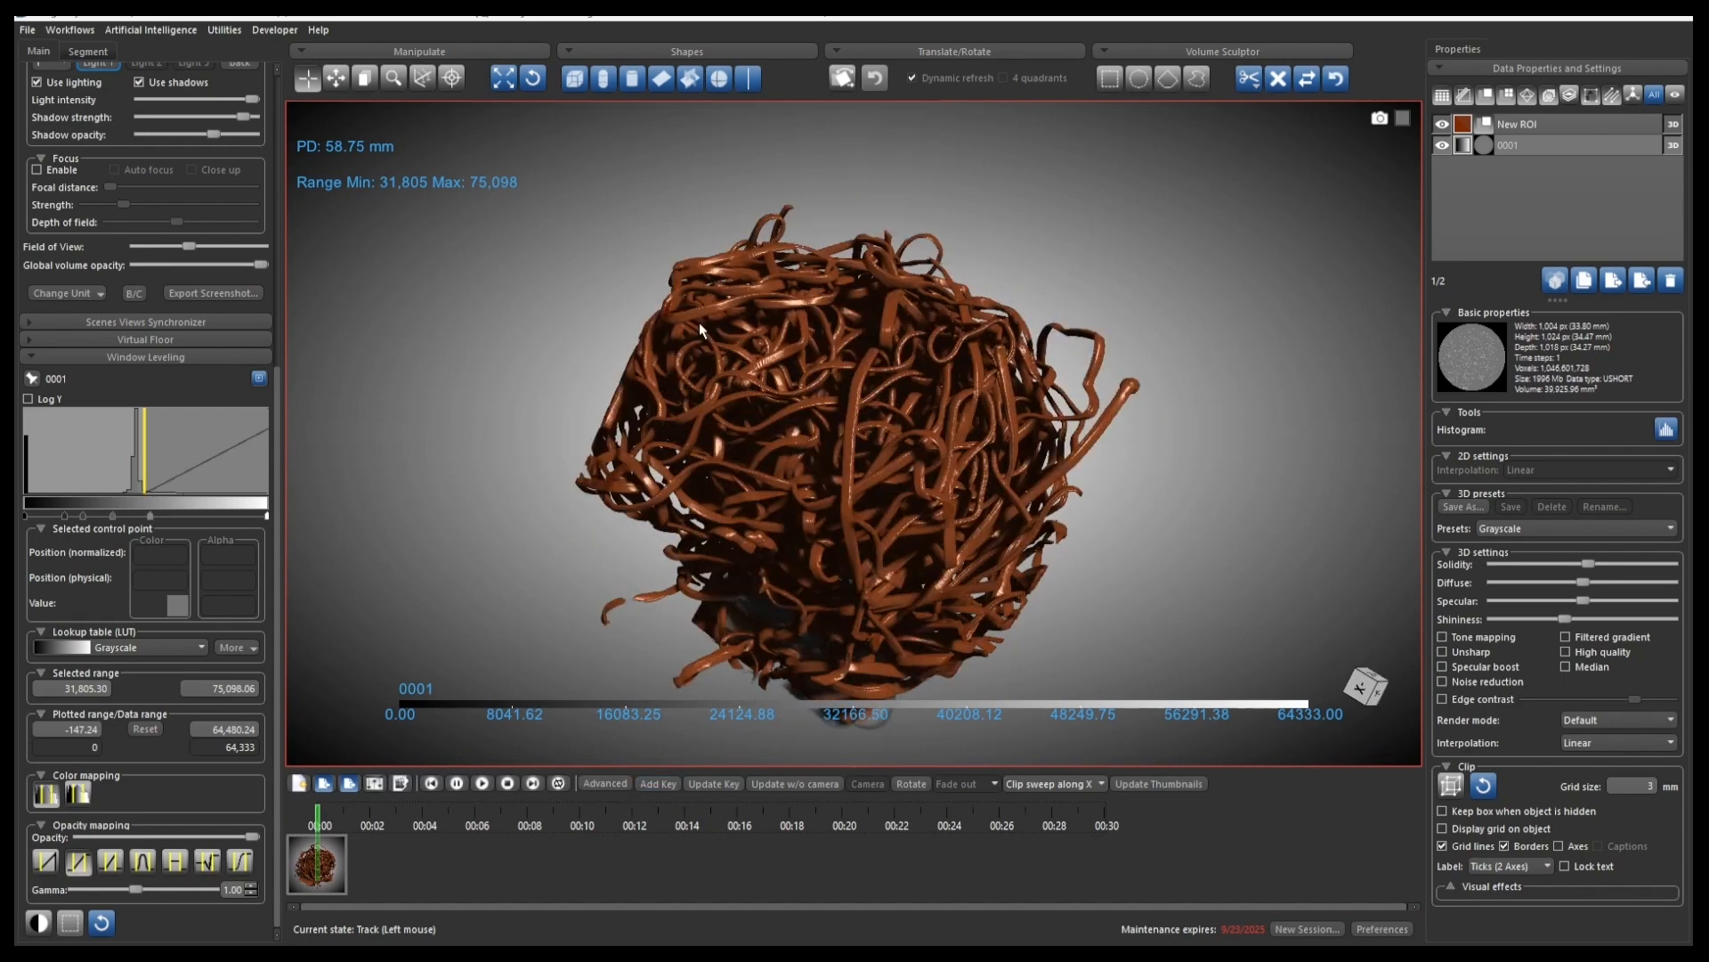
{"action": "key", "text": "k"}
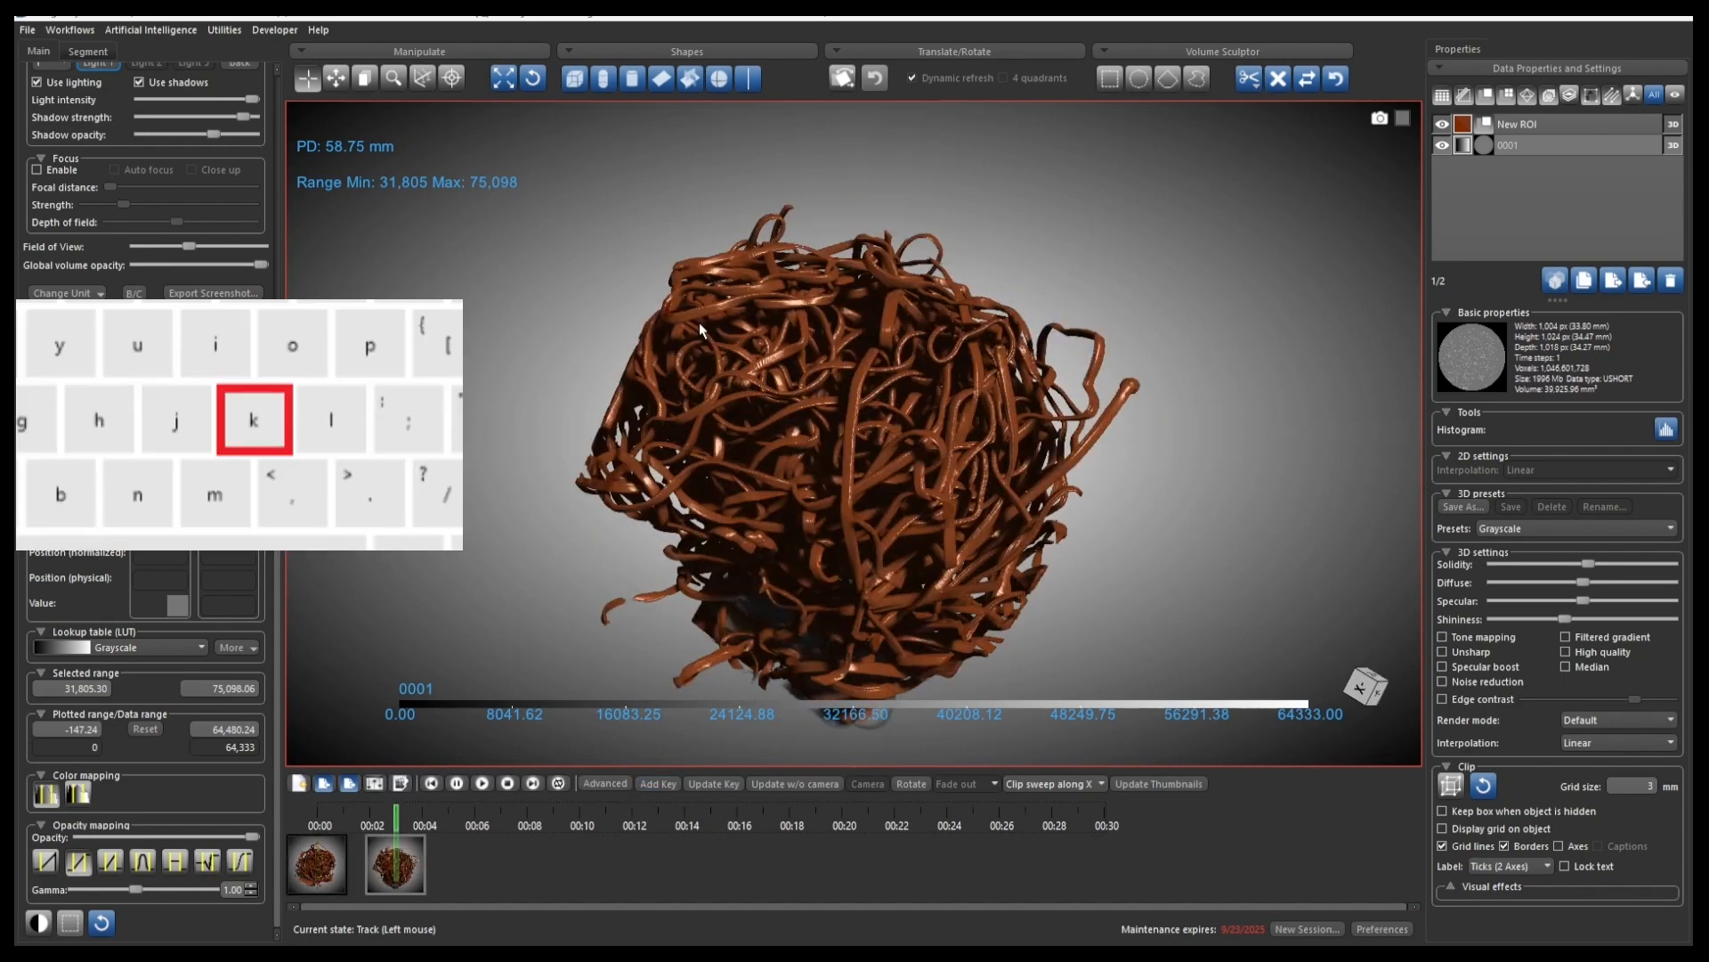
{"action": "left_click_drag", "start_coordinate": [616, 412], "coordinate": [1029, 266]}
{"action": "key", "text": "k"}
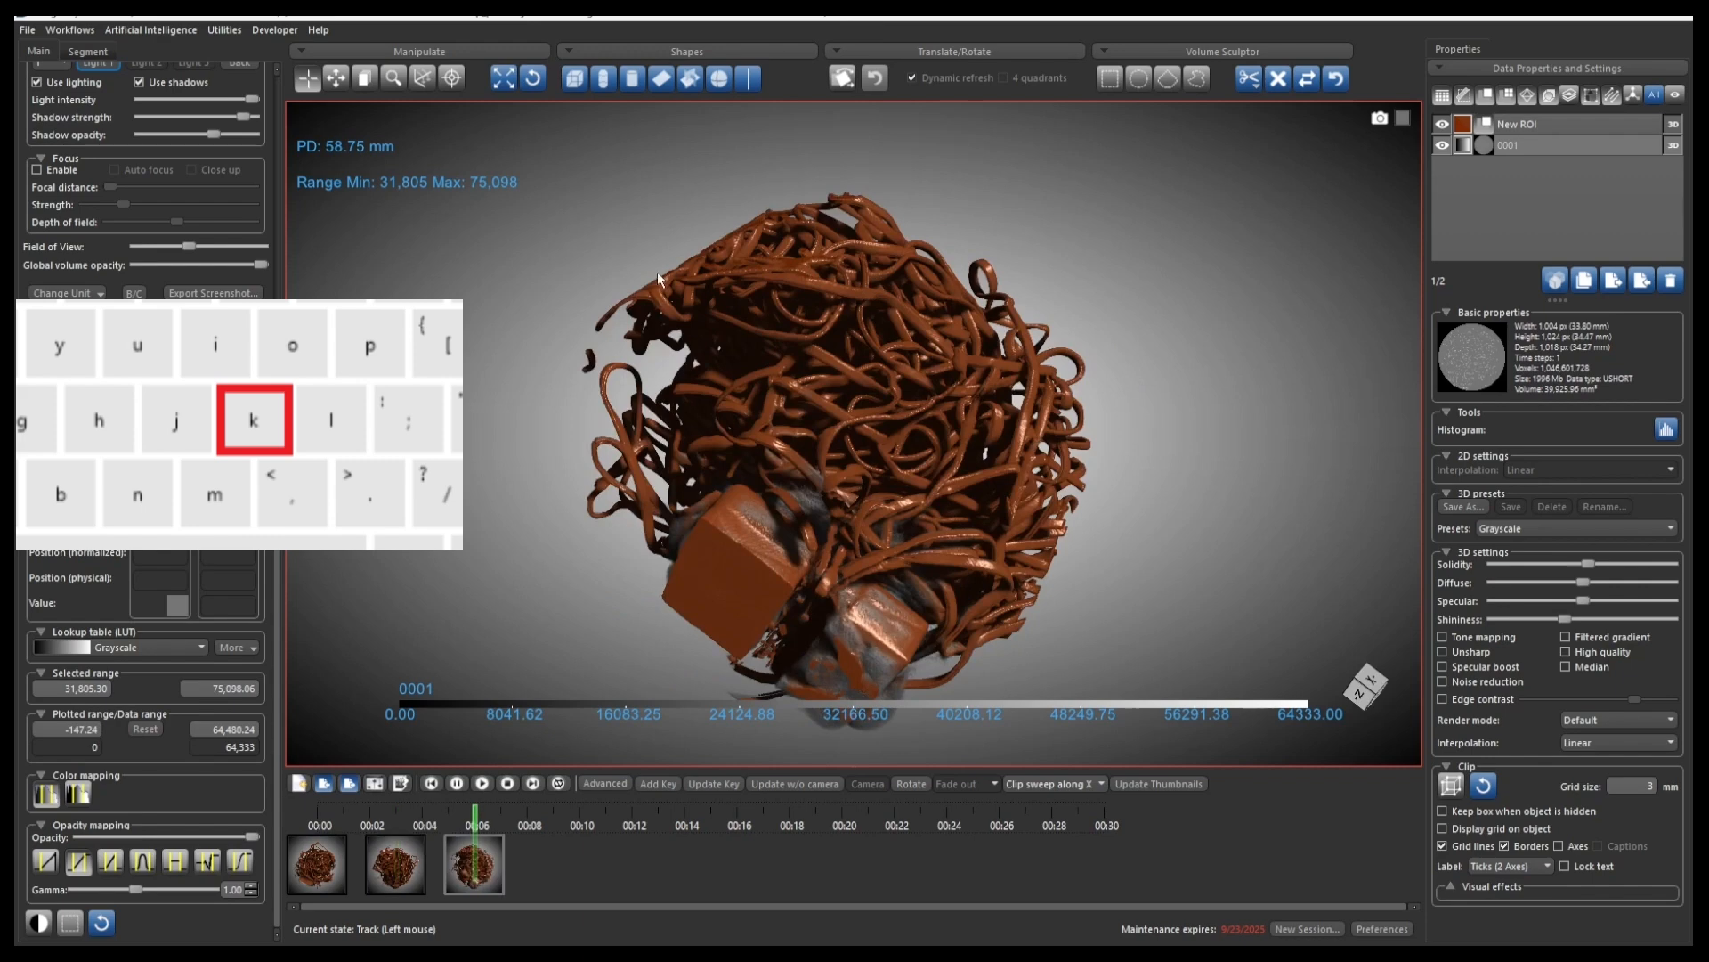
{"action": "left_click_drag", "start_coordinate": [662, 281], "coordinate": [1085, 526]}
{"action": "key", "text": "k"}
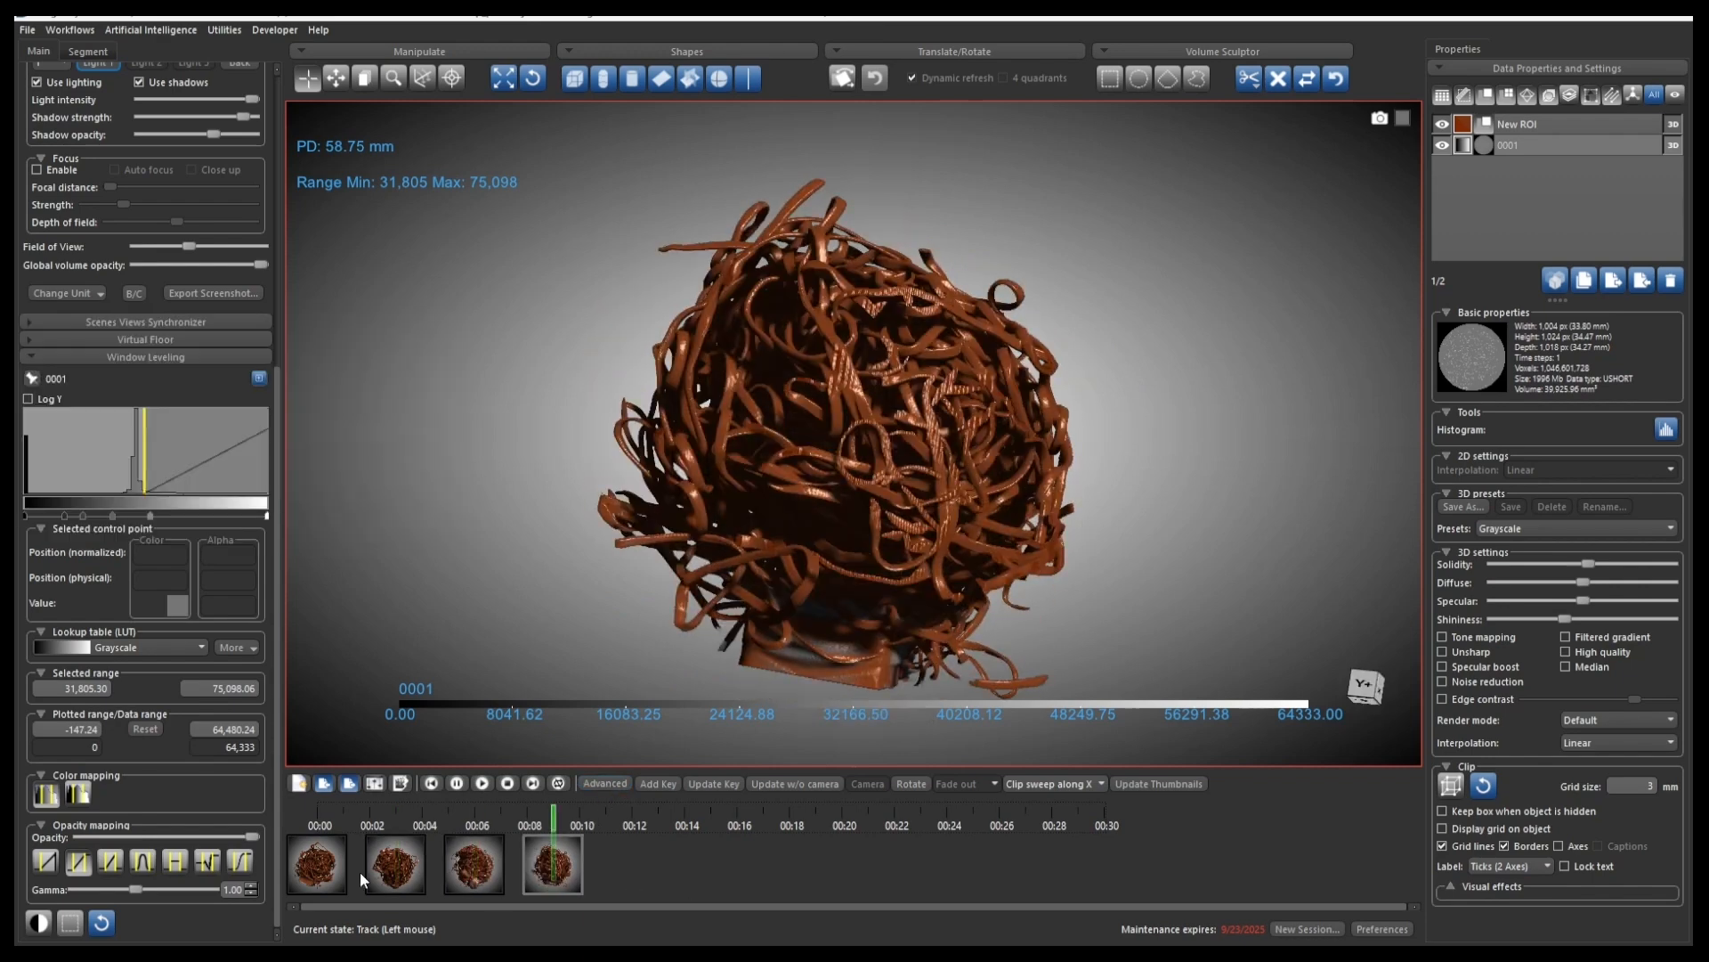
- Return from the maximized 3D view to the four-view layout and make the YZ slice view active
{"action": "double_click", "coordinate": [1002, 523]}
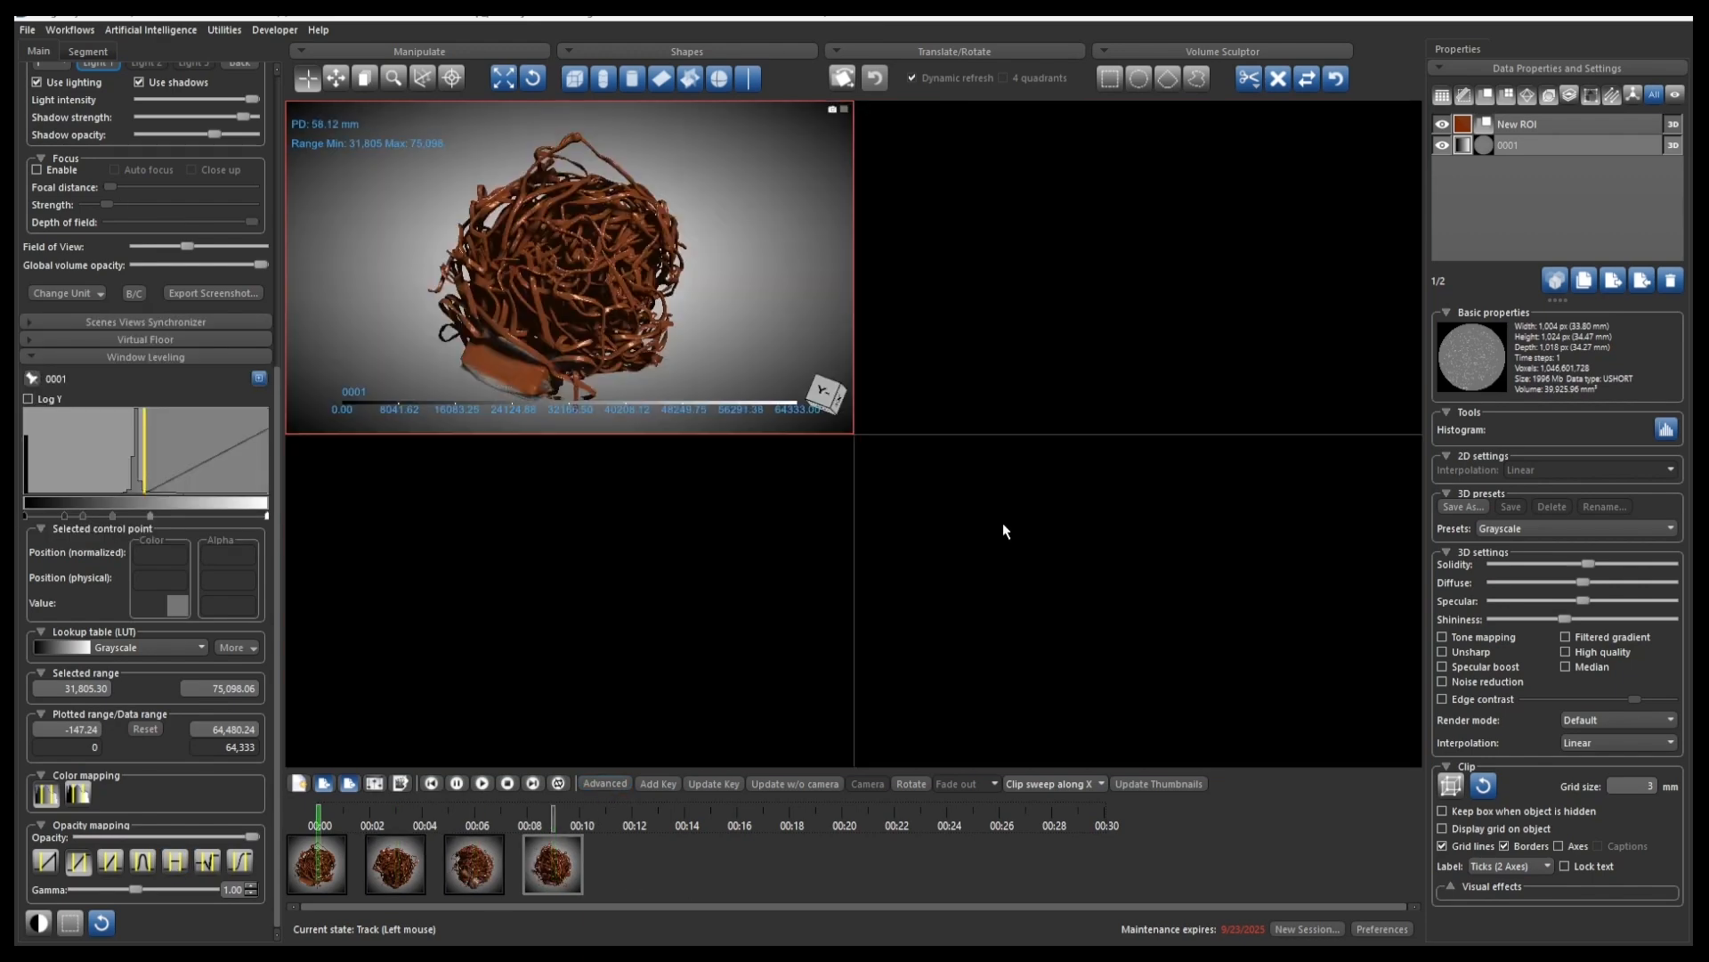
{"action": "left_click", "coordinate": [758, 524]}
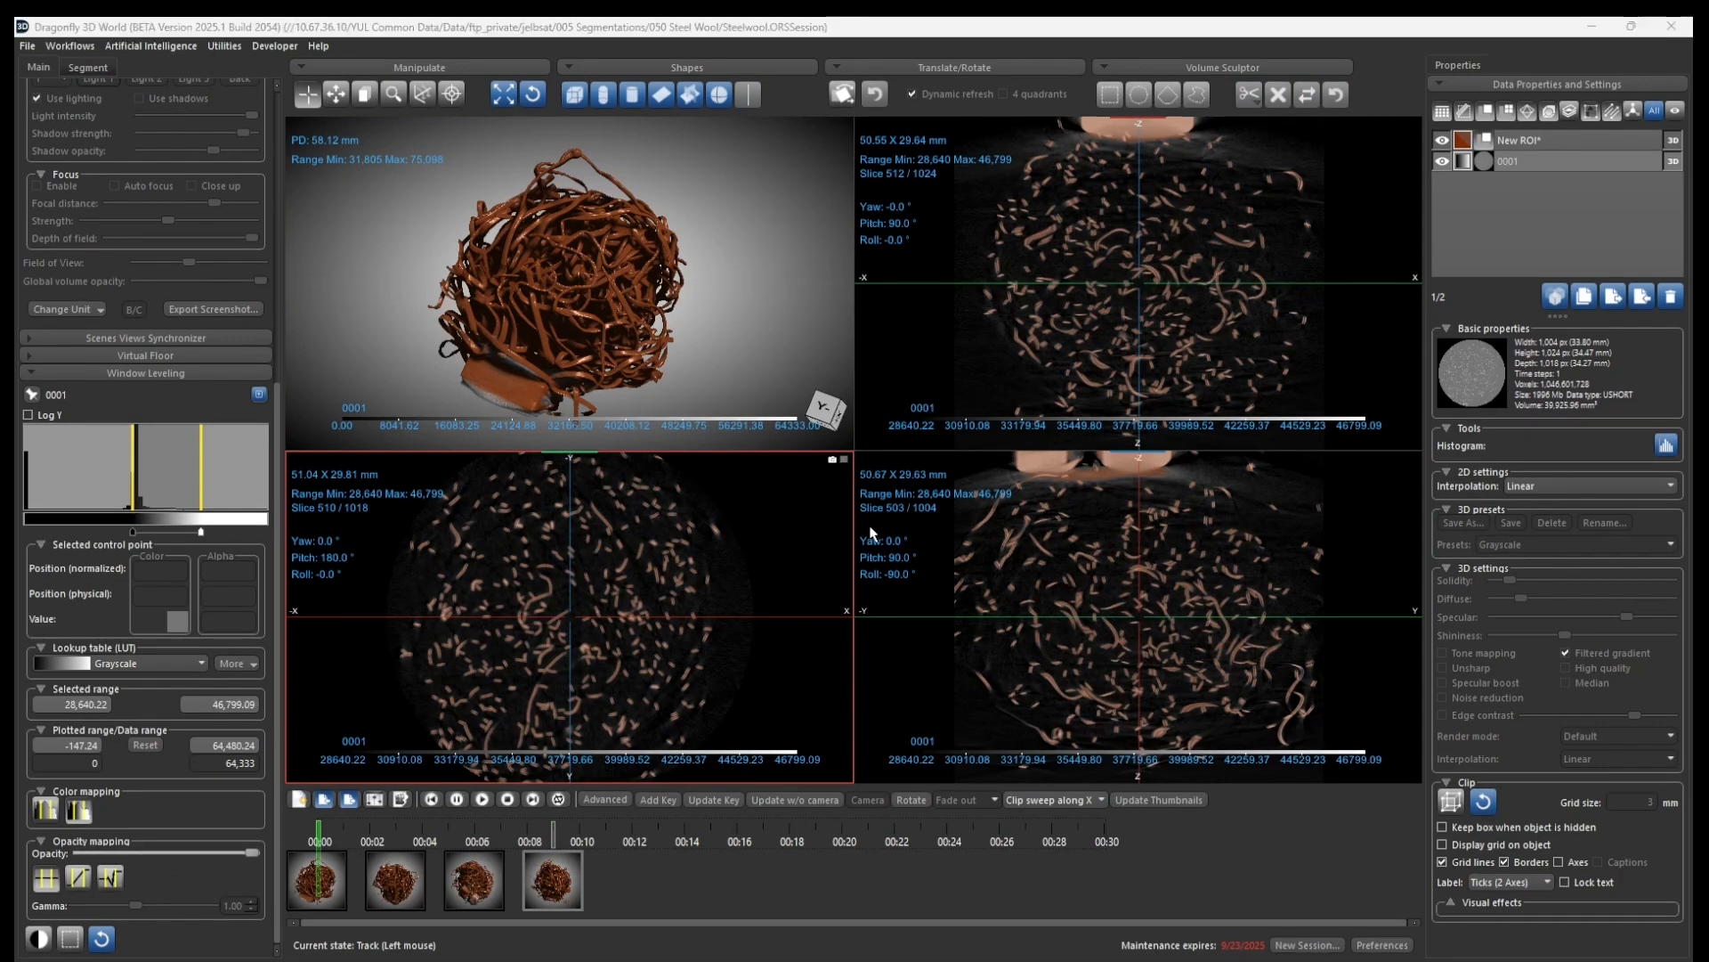
{"action": "left_click", "coordinate": [871, 516]}
- Start a new session, discarding the unsaved changes to the New ROI
{"action": "key", "text": "ctrl+n"}
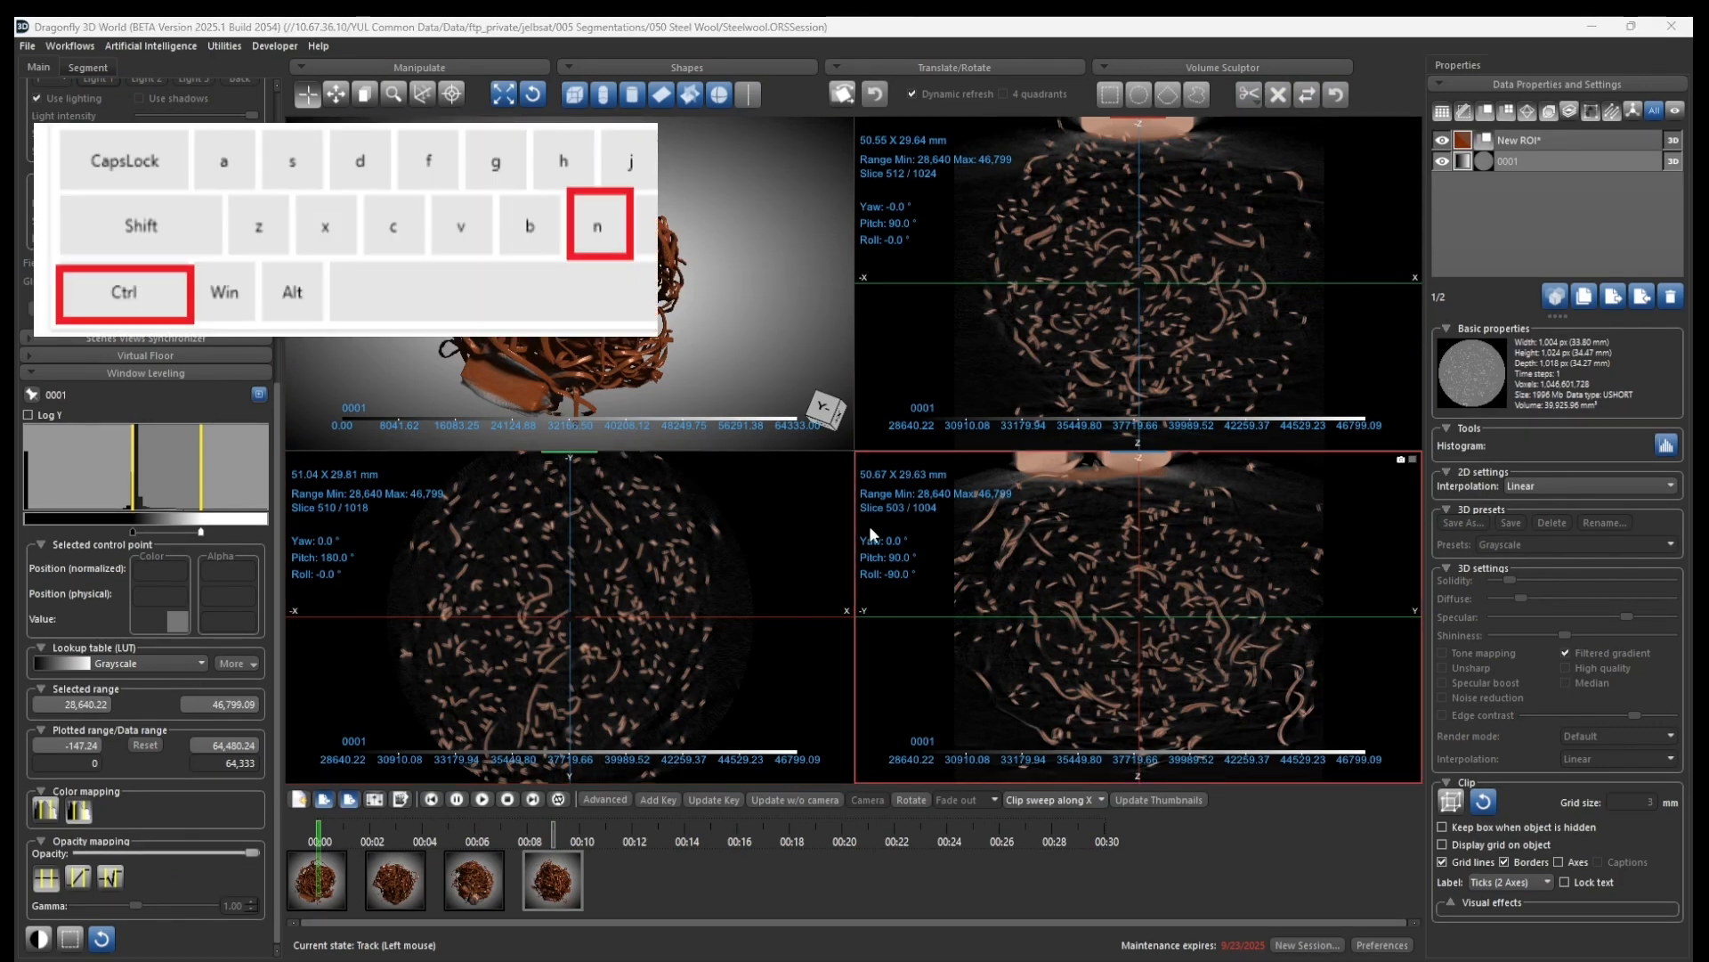
{"action": "left_click", "coordinate": [796, 536]}
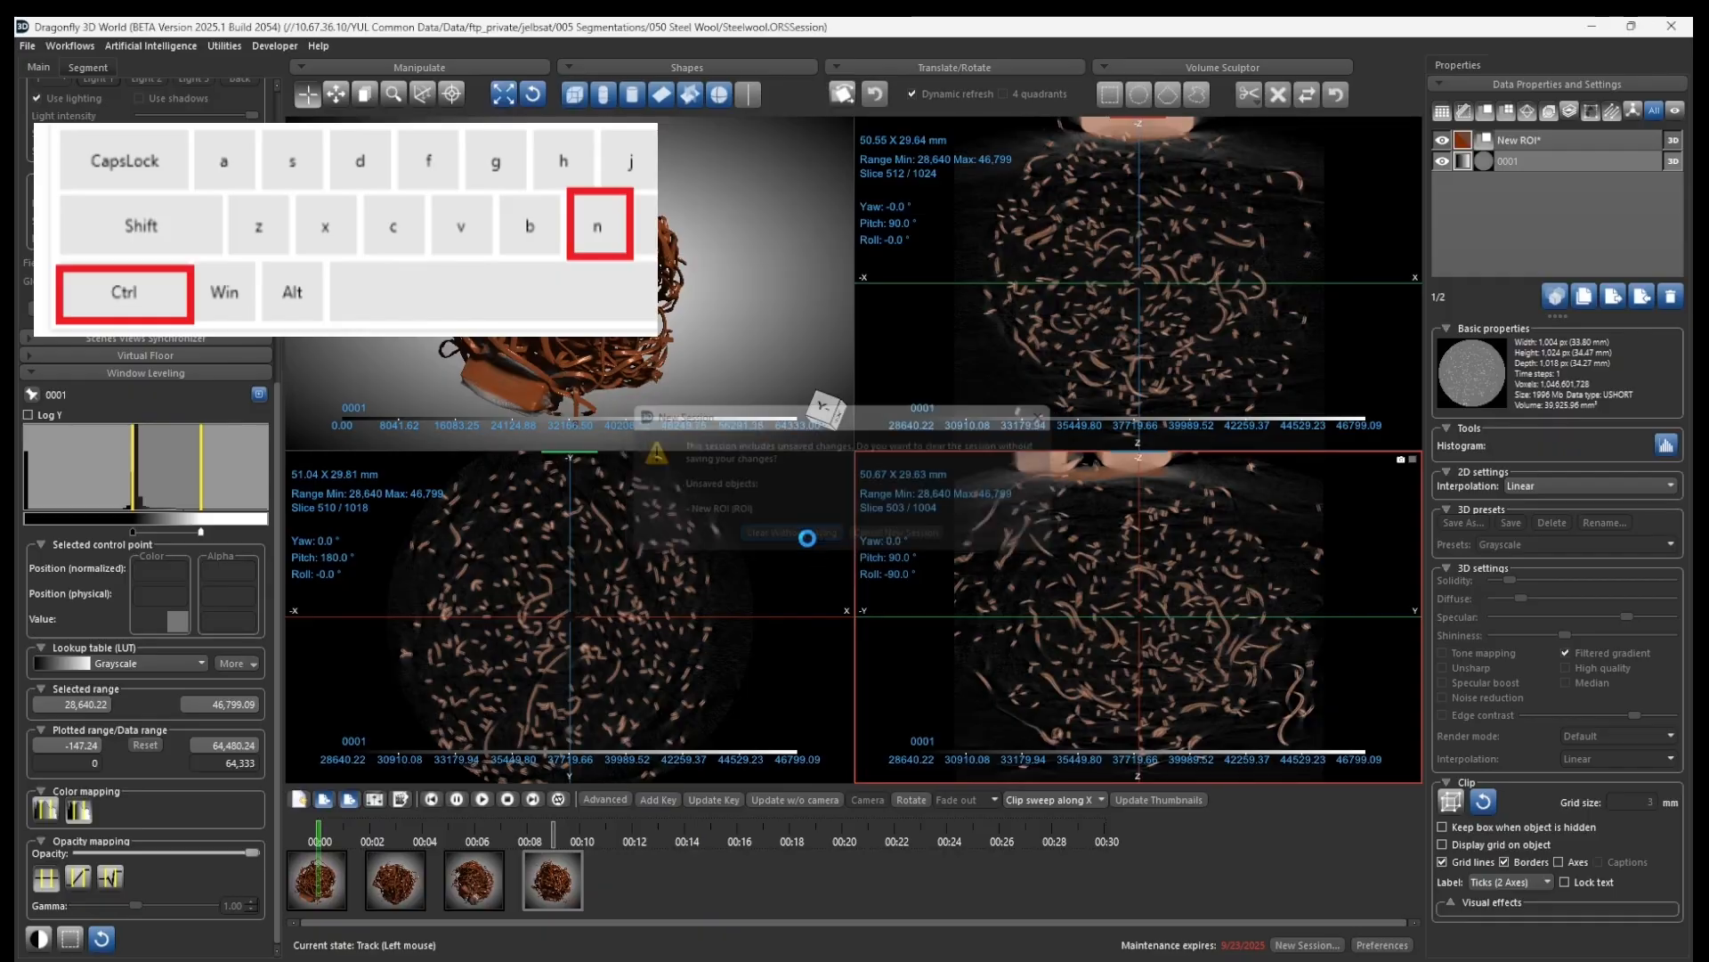